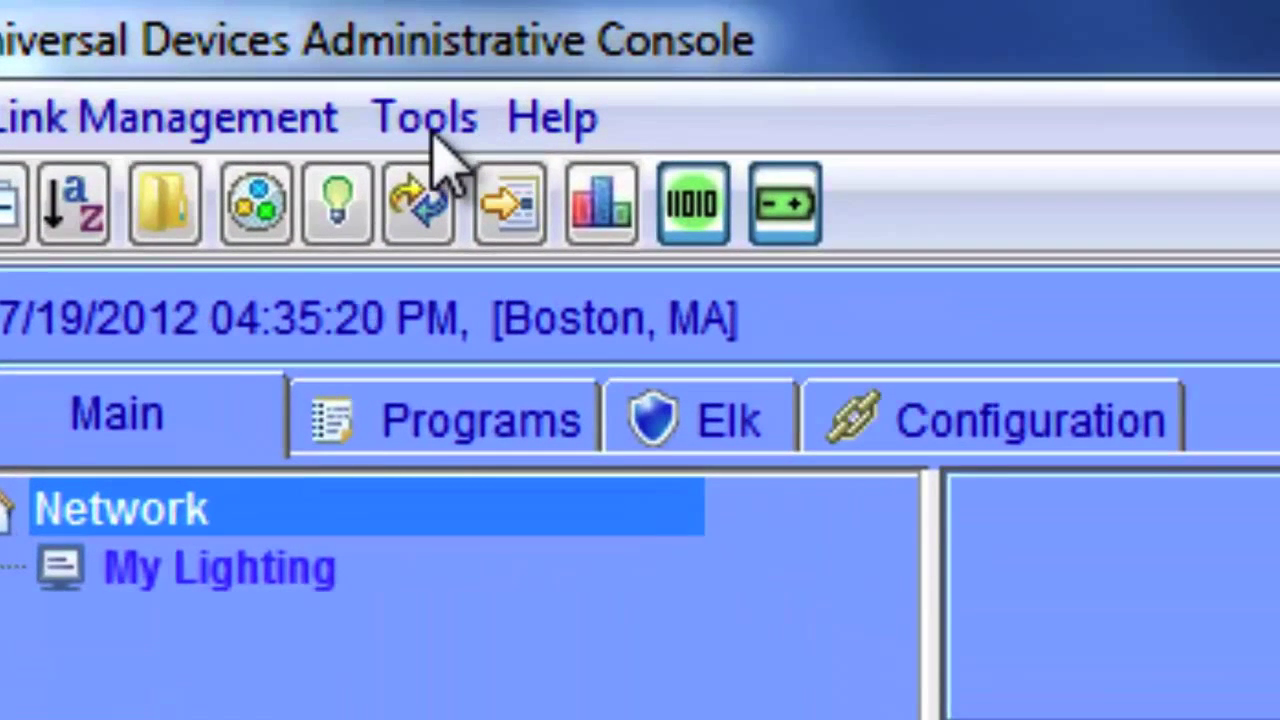
Check the PLM's info and connection status in the diagnostics, and close the report
left_click(300, 82)
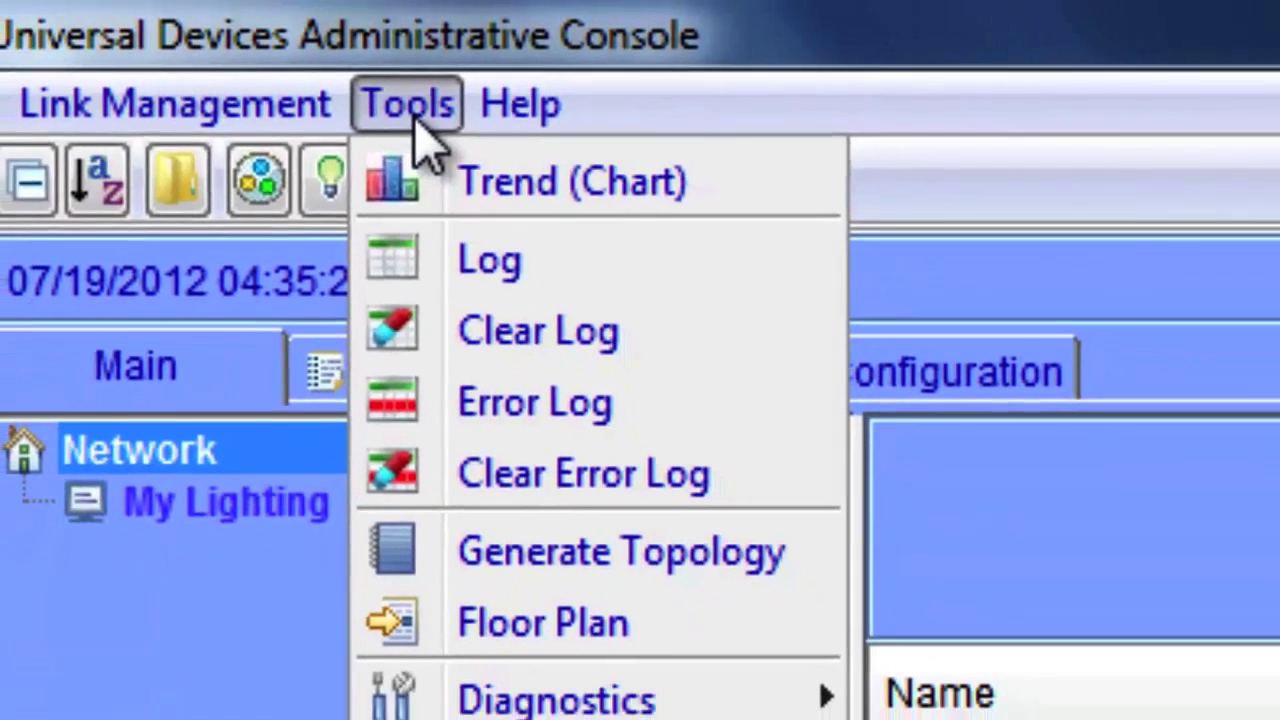
mouse_move(449, 570)
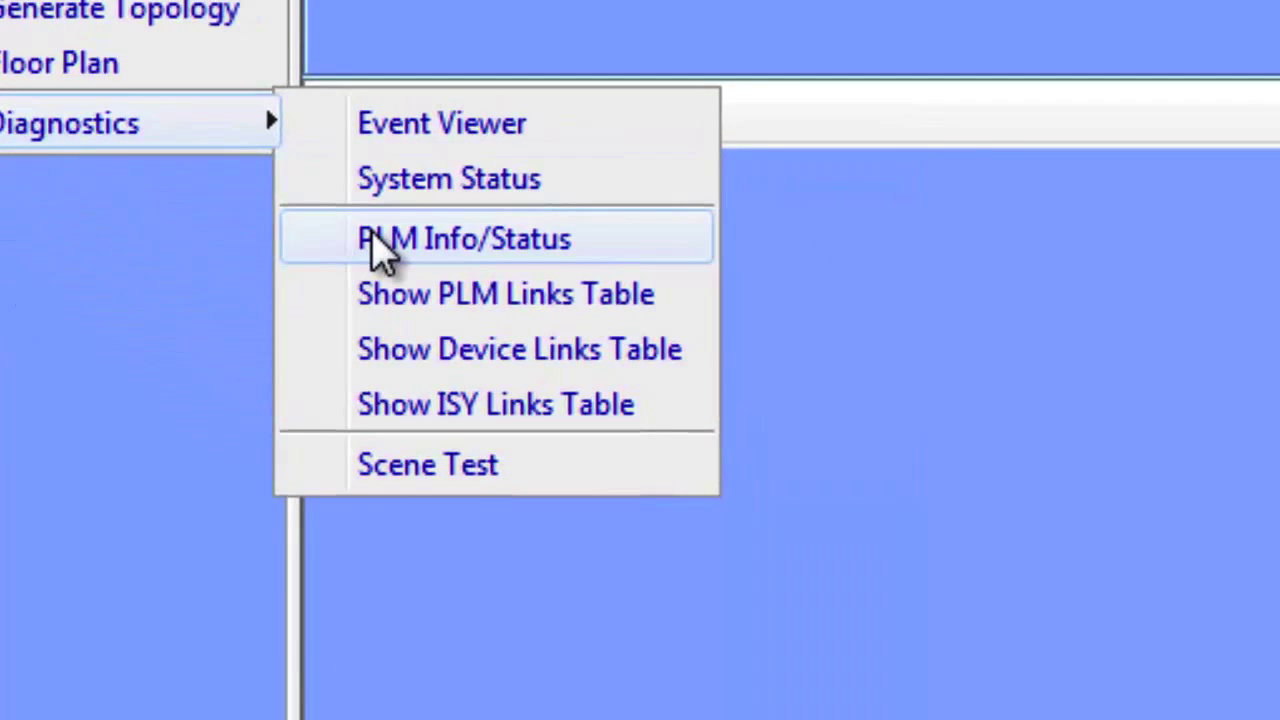
left_click(385, 245)
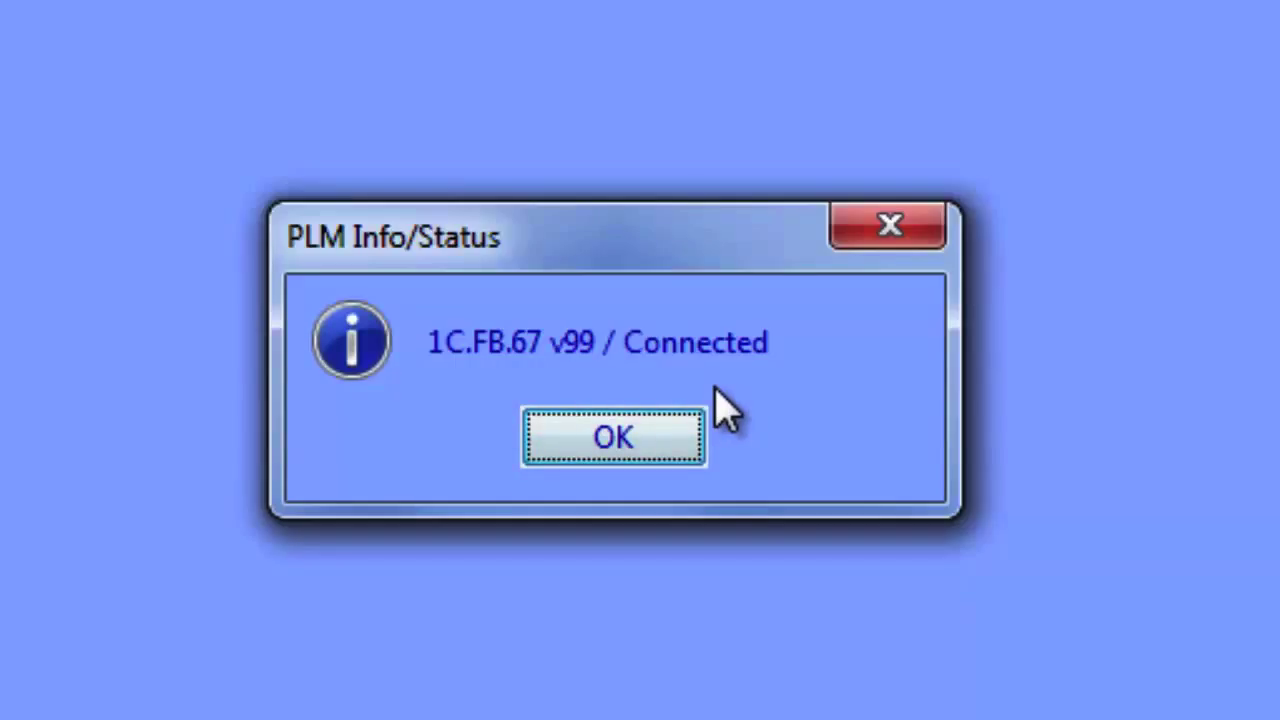
left_click(678, 450)
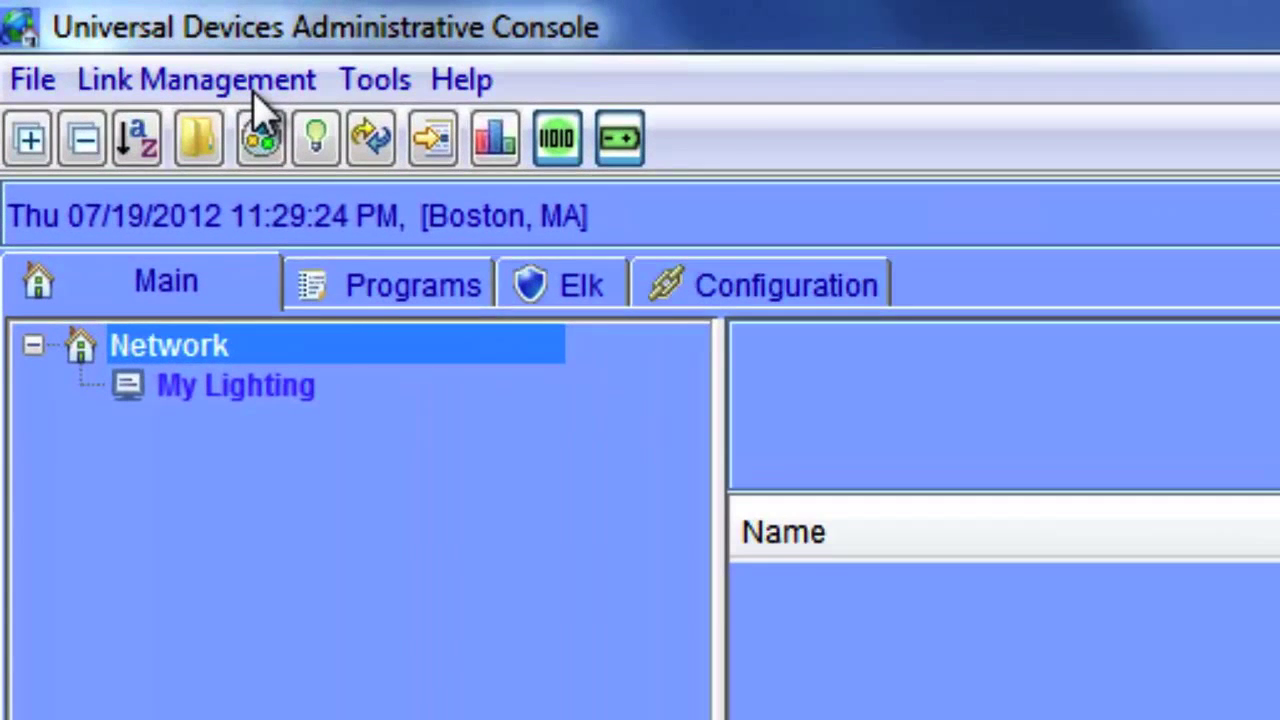
Run a linking session for the INSTEON devices and finish it with the Remove existing links option
left_click(69, 24)
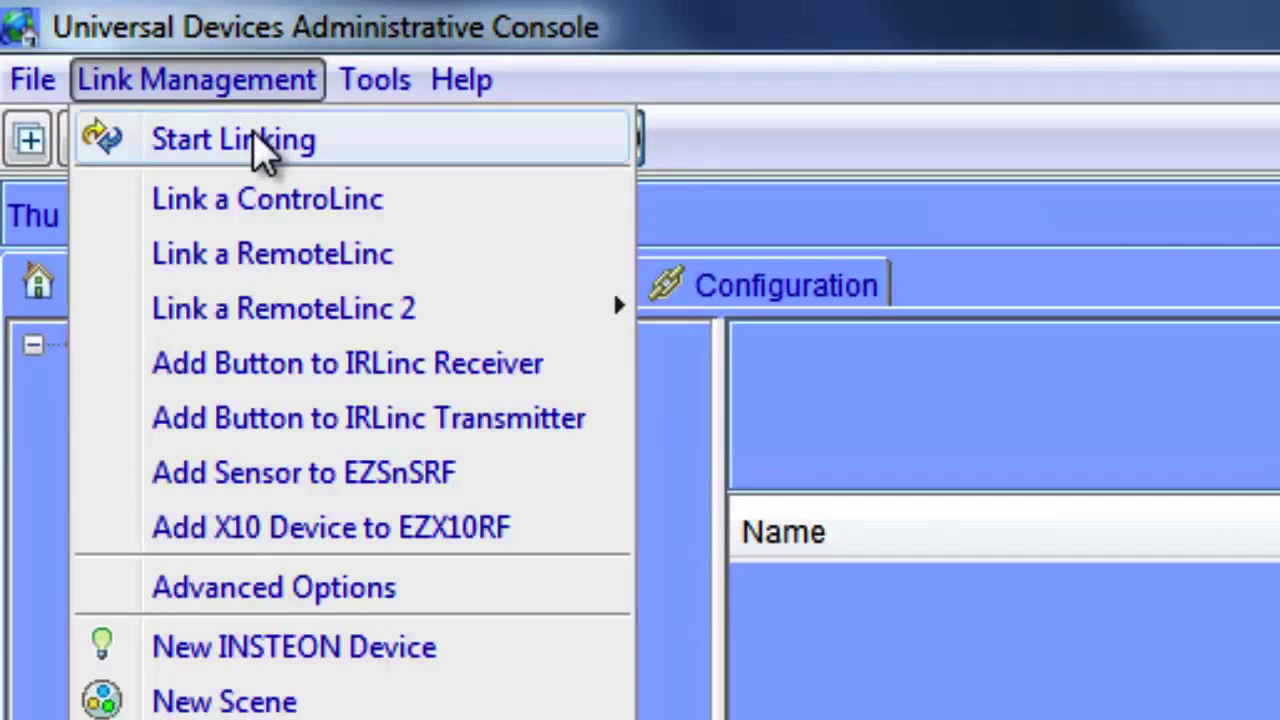
key("Escape")
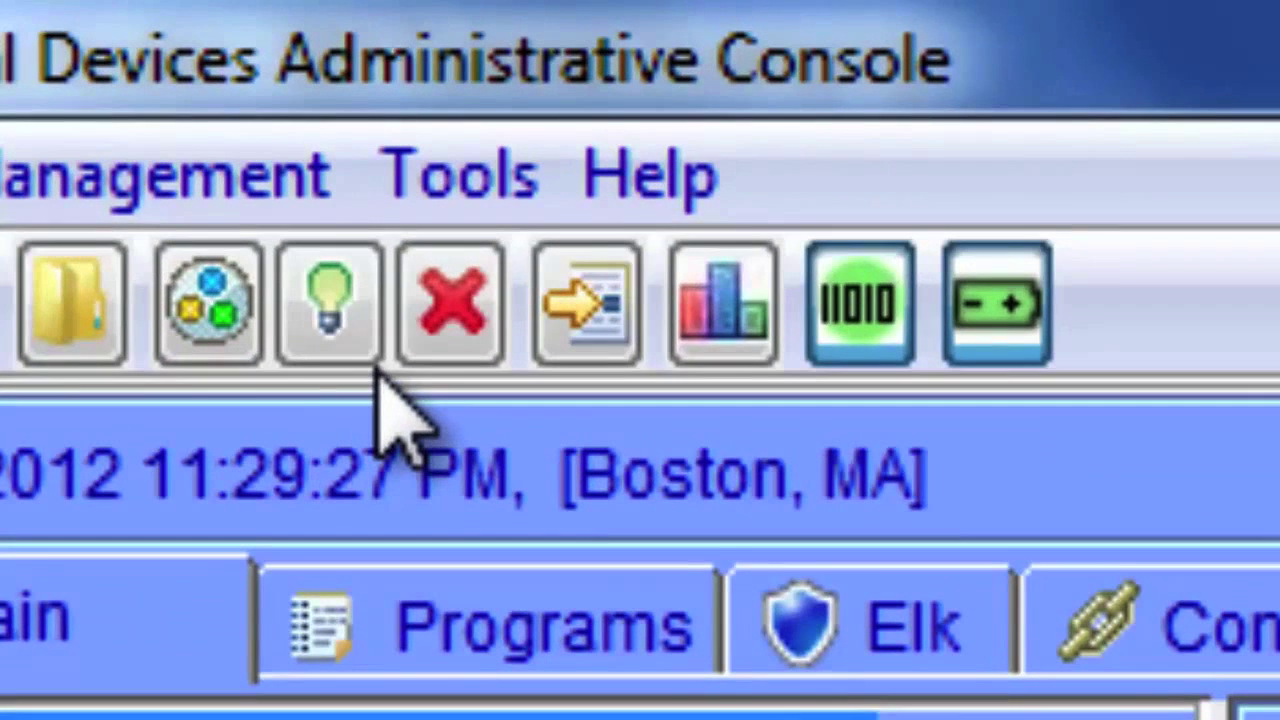
left_click(448, 292)
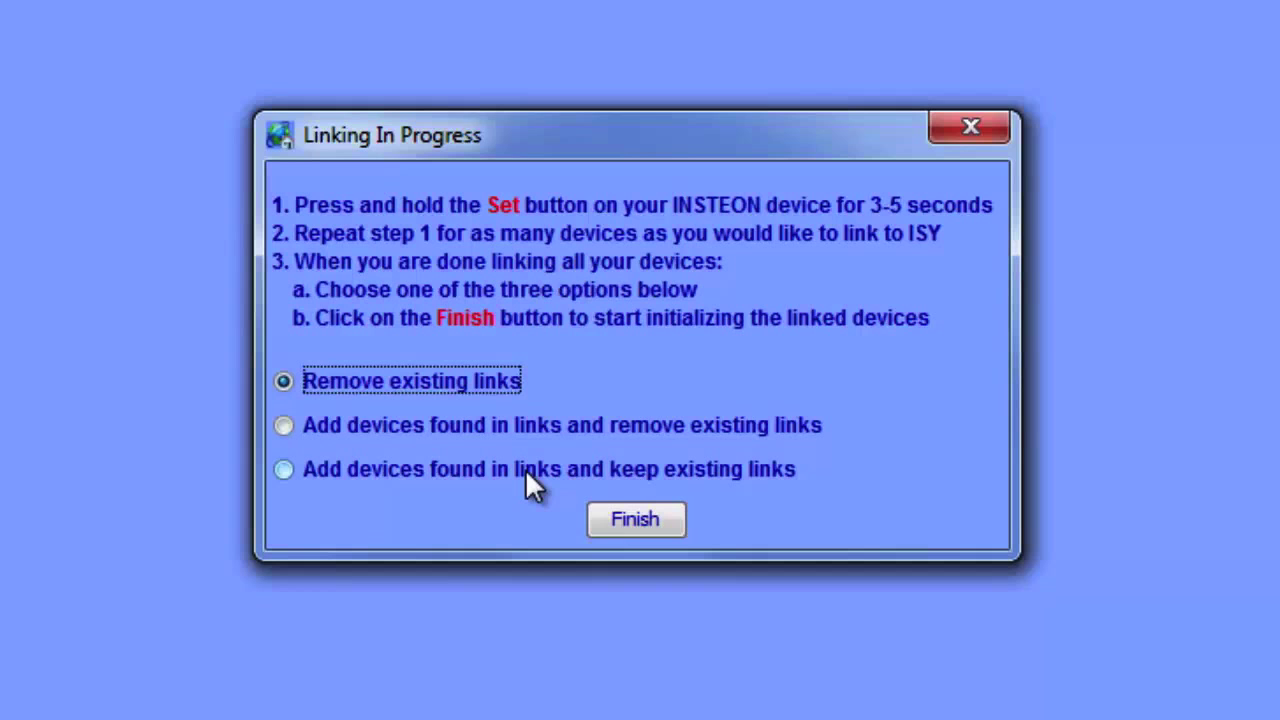
left_click(636, 518)
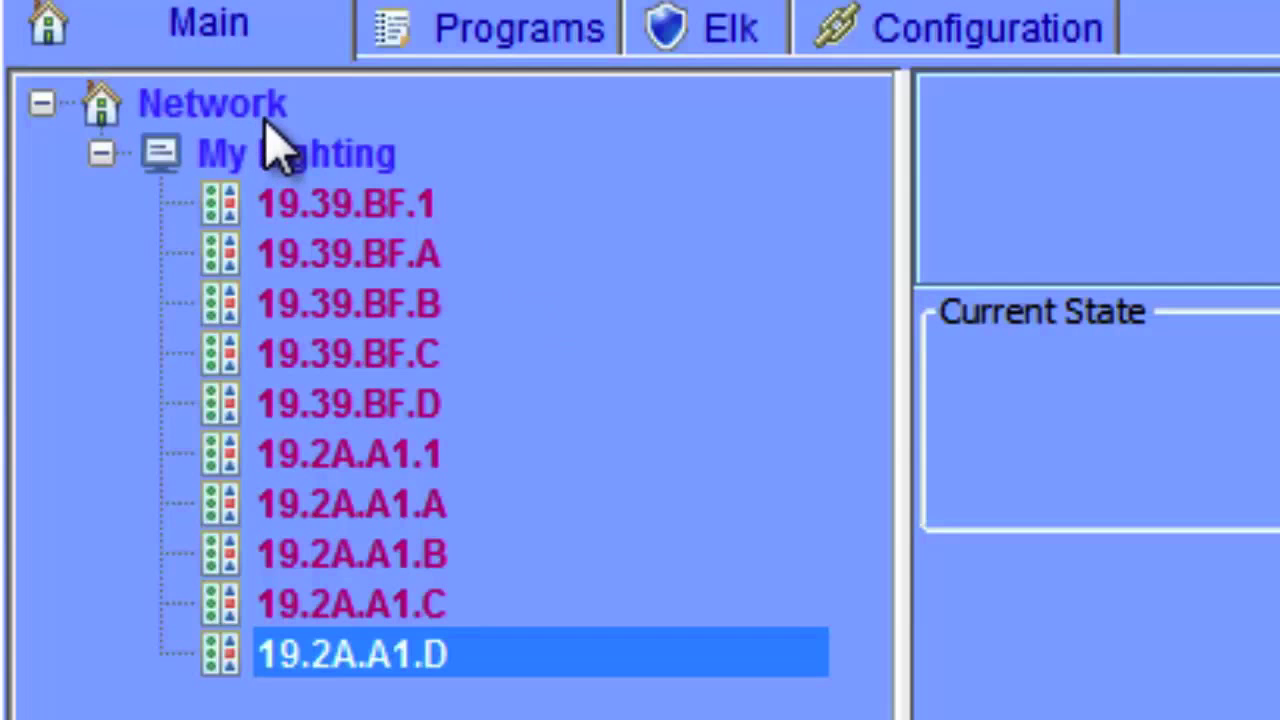
View the first three nodes of the 19.39.BF keypad: 1, A and B
left_click(350, 212)
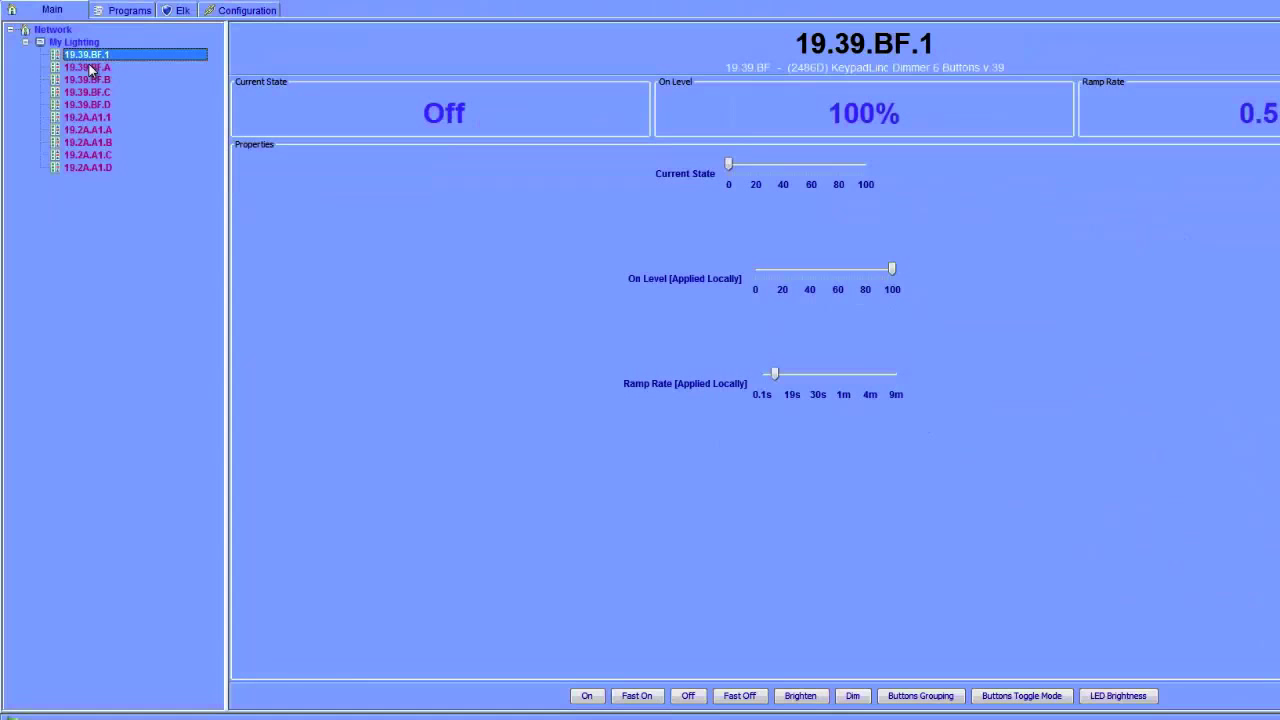
left_click(90, 68)
left_click(93, 80)
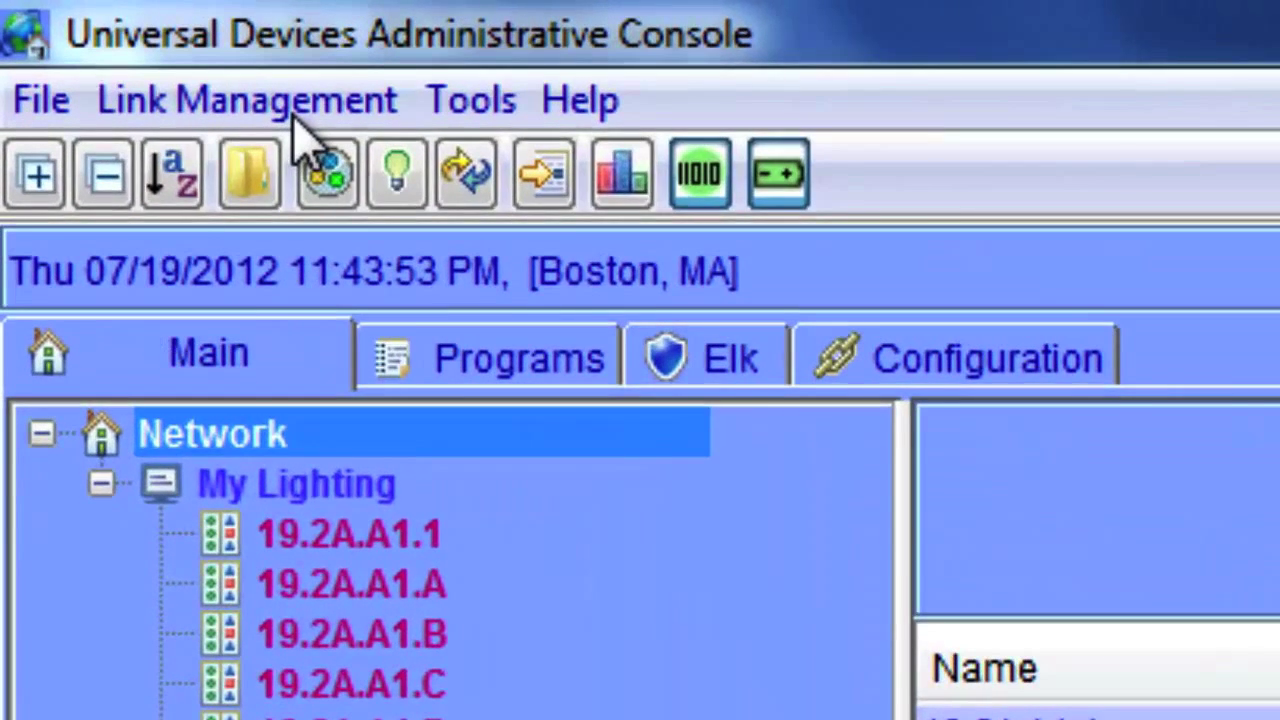
Add a new INSTEON device with address 19.39.BF, name Dining Room KeypadLinc, Auto Discover type and existing links removed
left_click(60, 22)
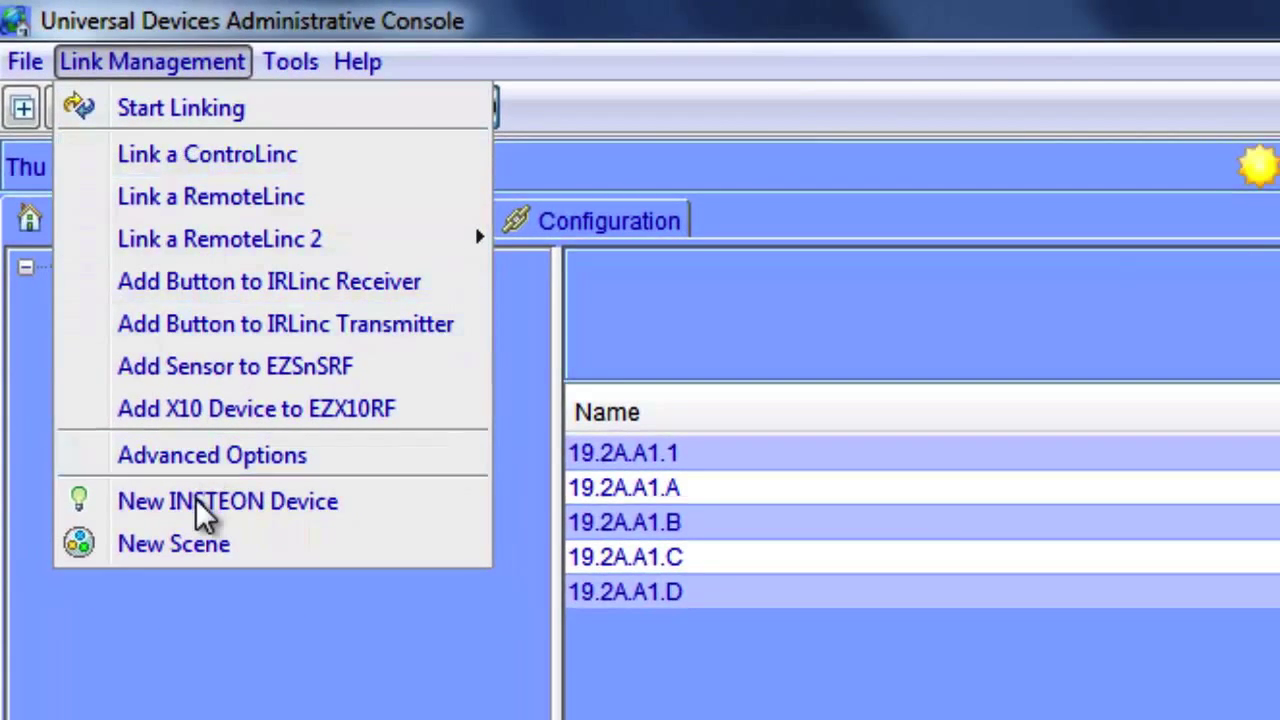
left_click(197, 500)
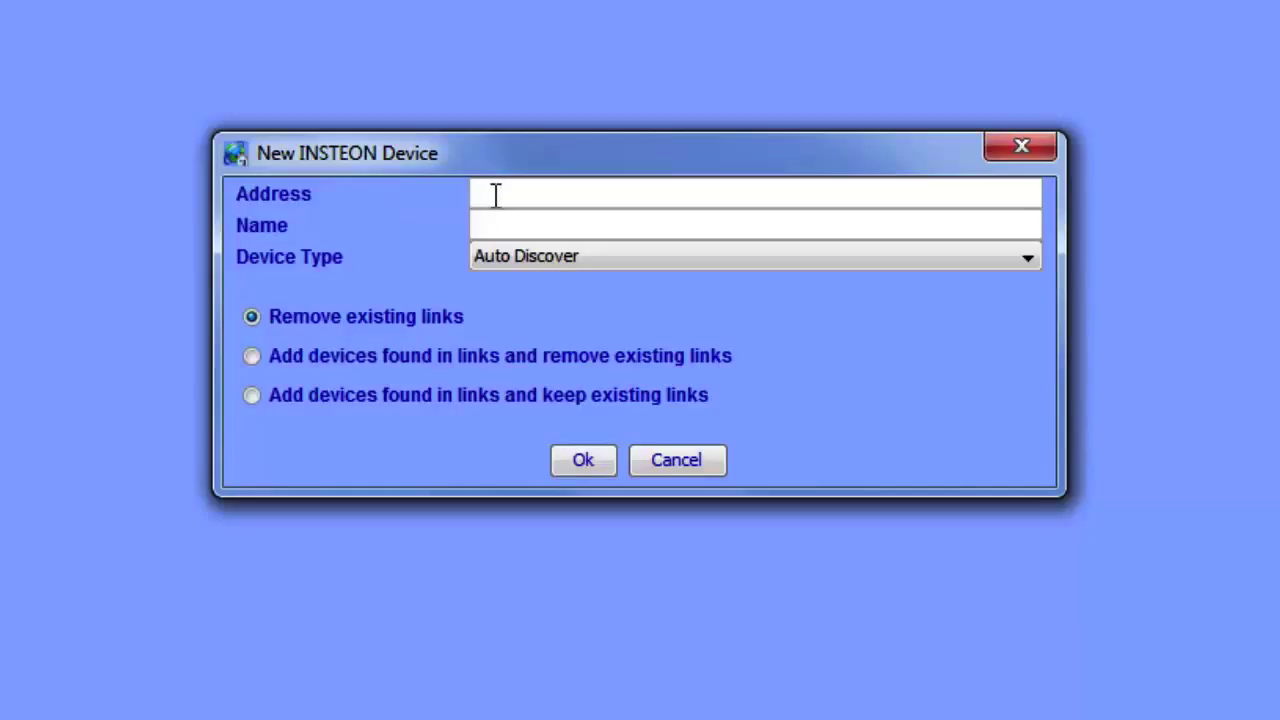
type("19.393.")
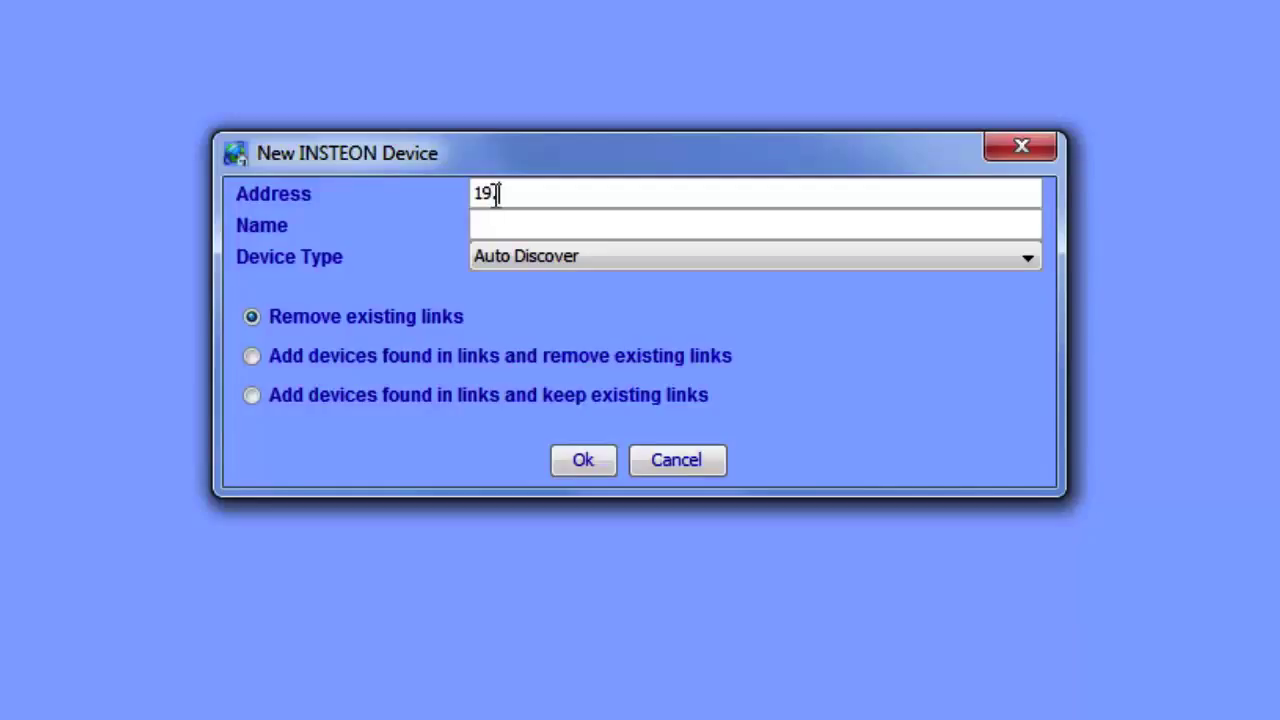
key("BackSpace")
key("BackSpace")
type(".")
type("BF")
left_click(530, 222)
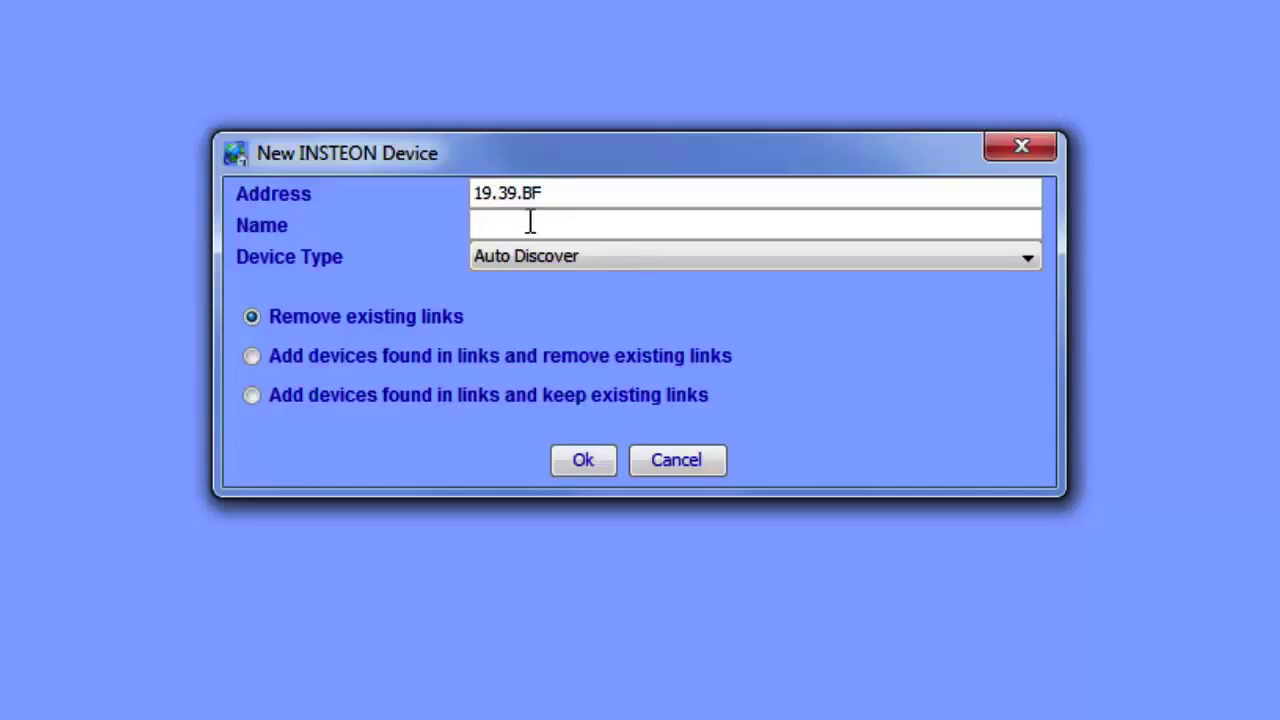
type("Dining Room KeypadLinc")
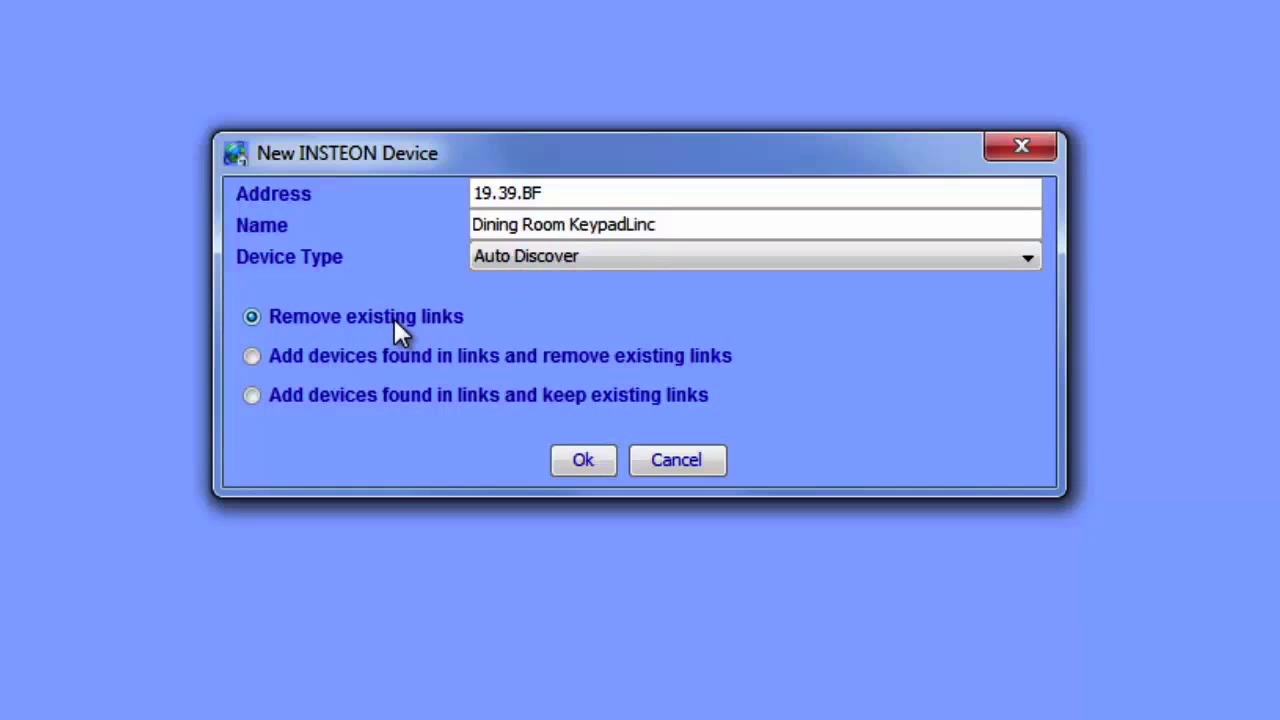
left_click(577, 456)
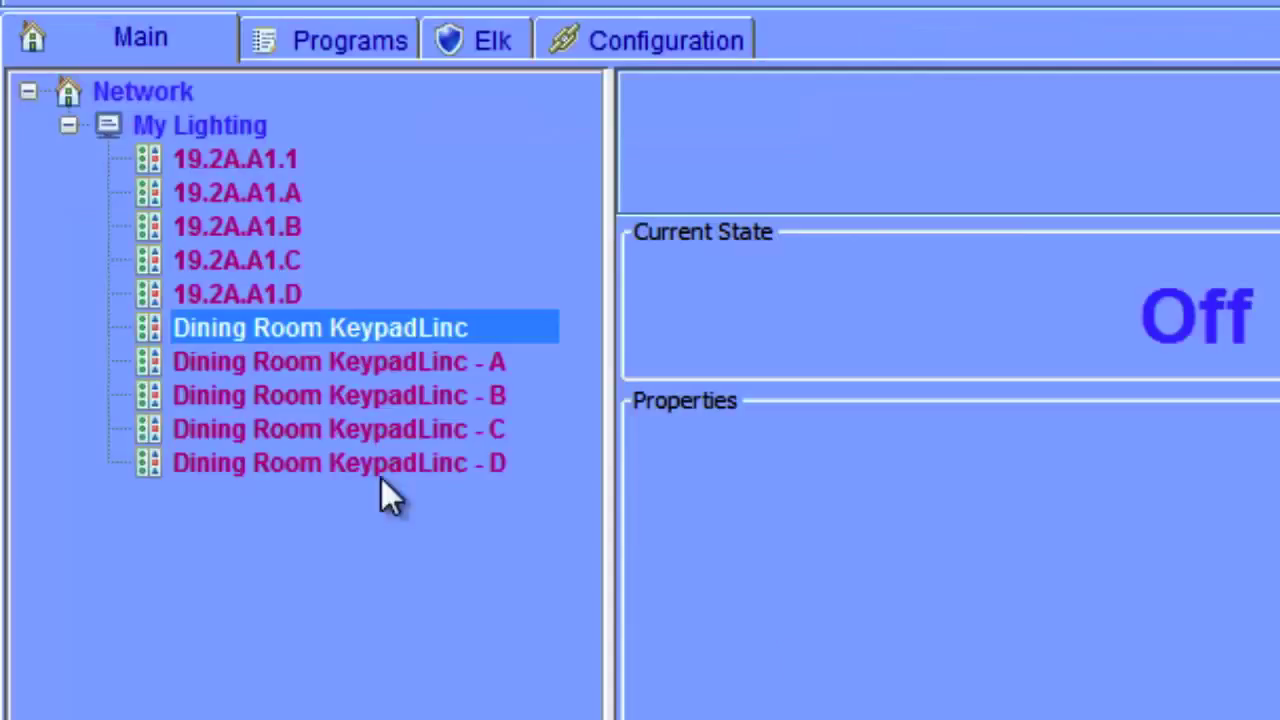
View the button nodes A through D of the Dining Room KeypadLinc
left_click(320, 366)
left_click(314, 396)
left_click(311, 426)
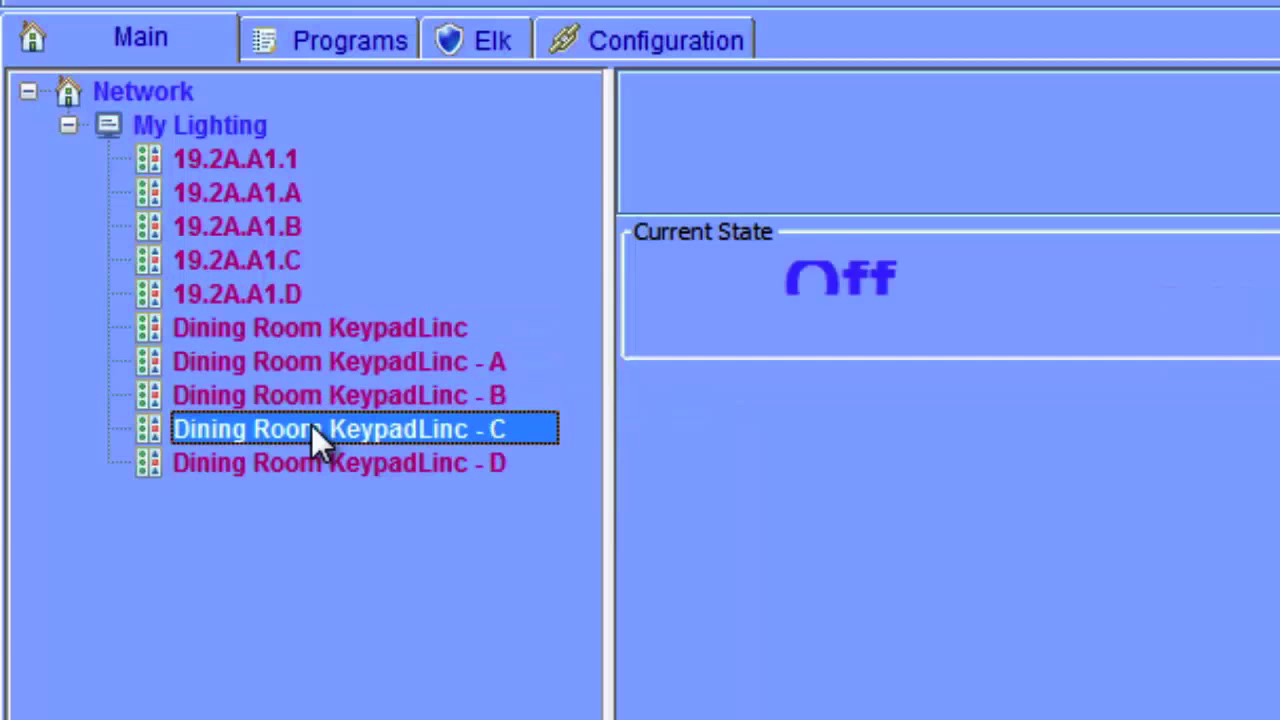
left_click(307, 458)
left_click(322, 406)
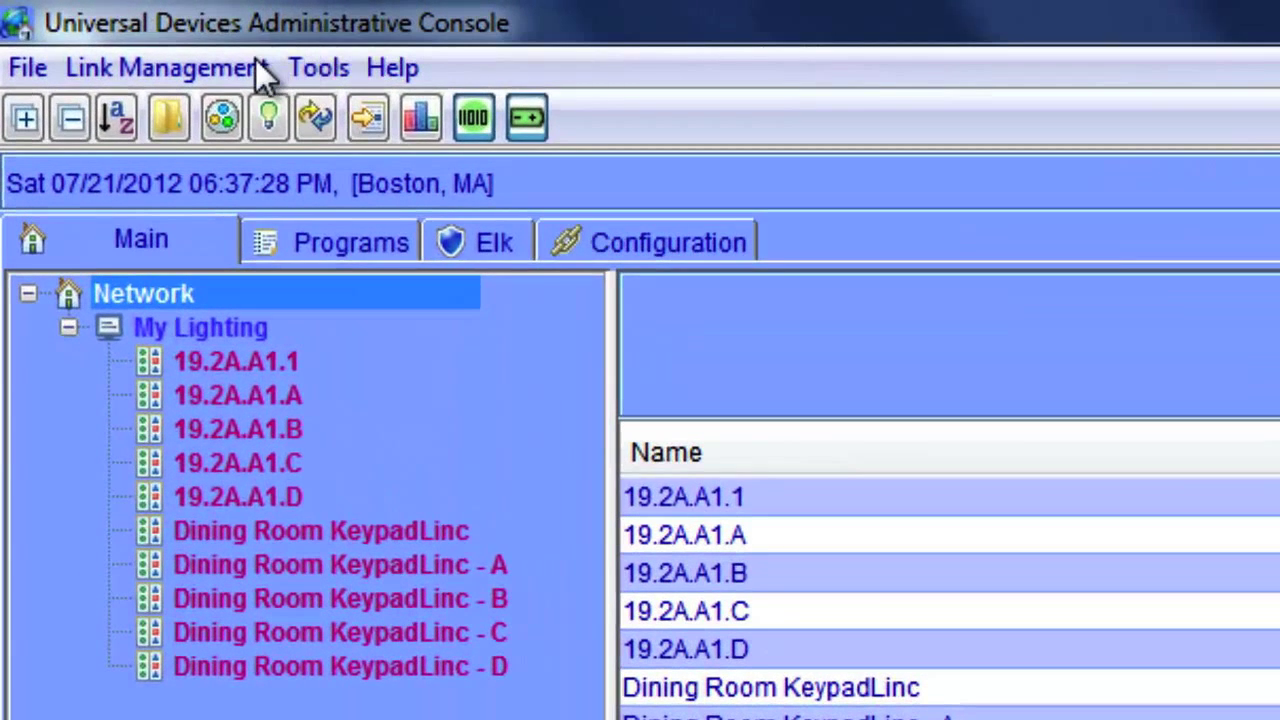
Link a RemoteLinc 2 as an 8-Scene Keypad with address 1C.29.29 and name RL2, removing existing links
left_click(83, 20)
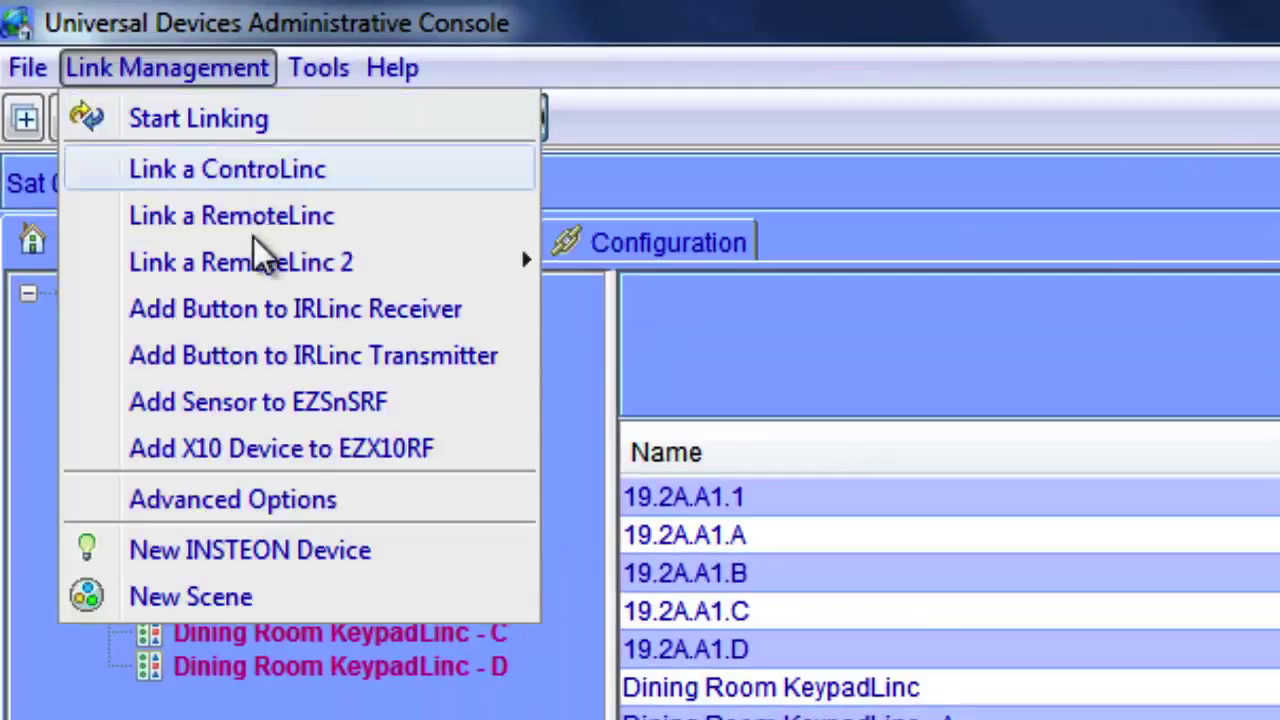
mouse_move(257, 268)
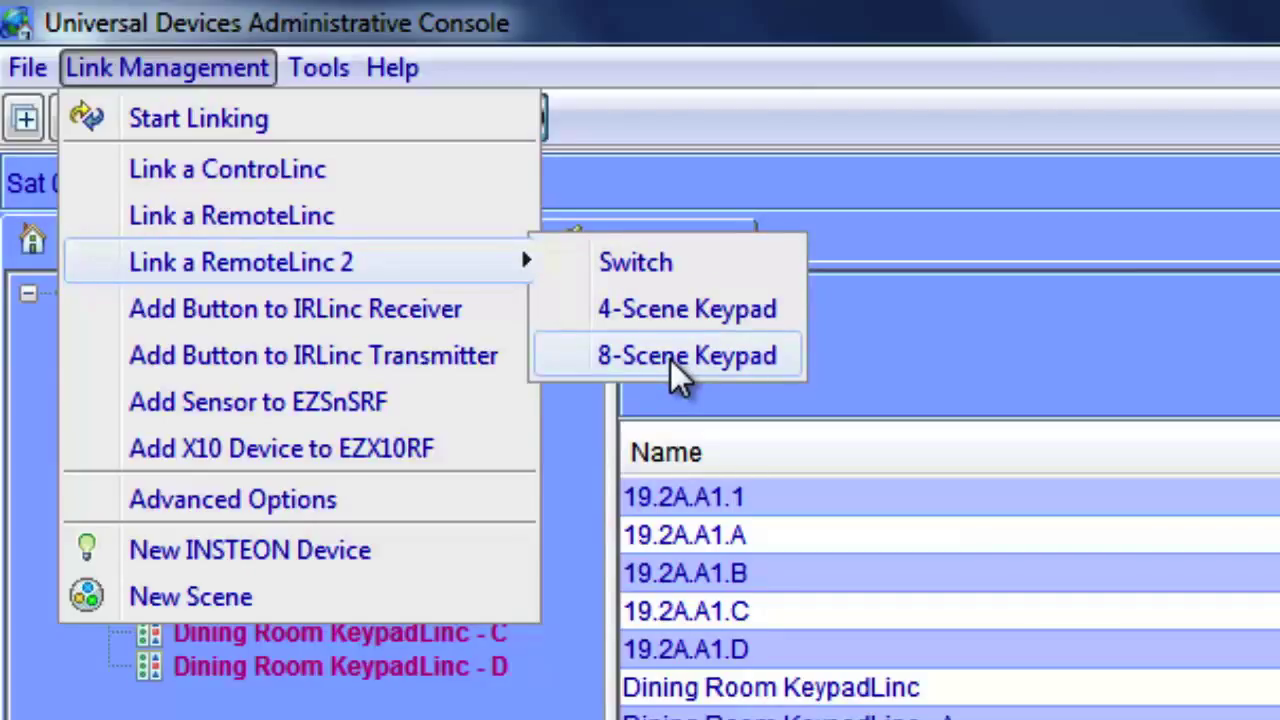
left_click(670, 357)
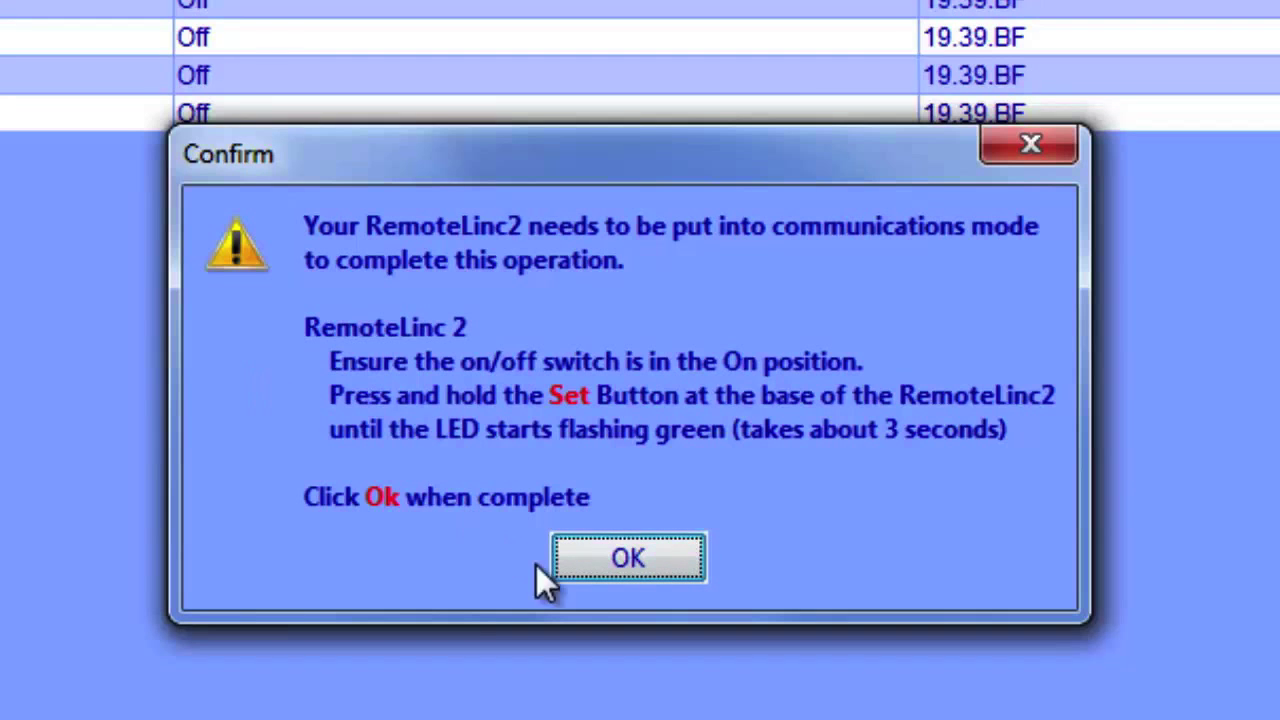
left_click(629, 569)
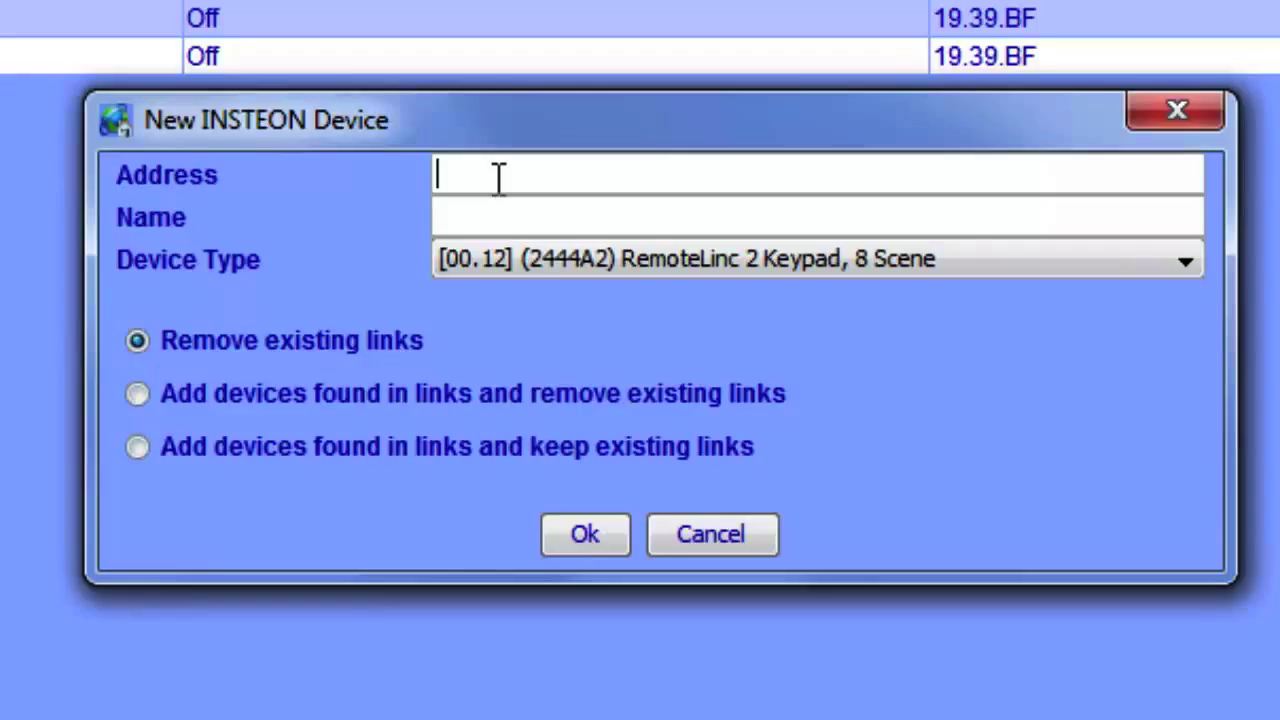
type("1C.29.29")
key("Tab")
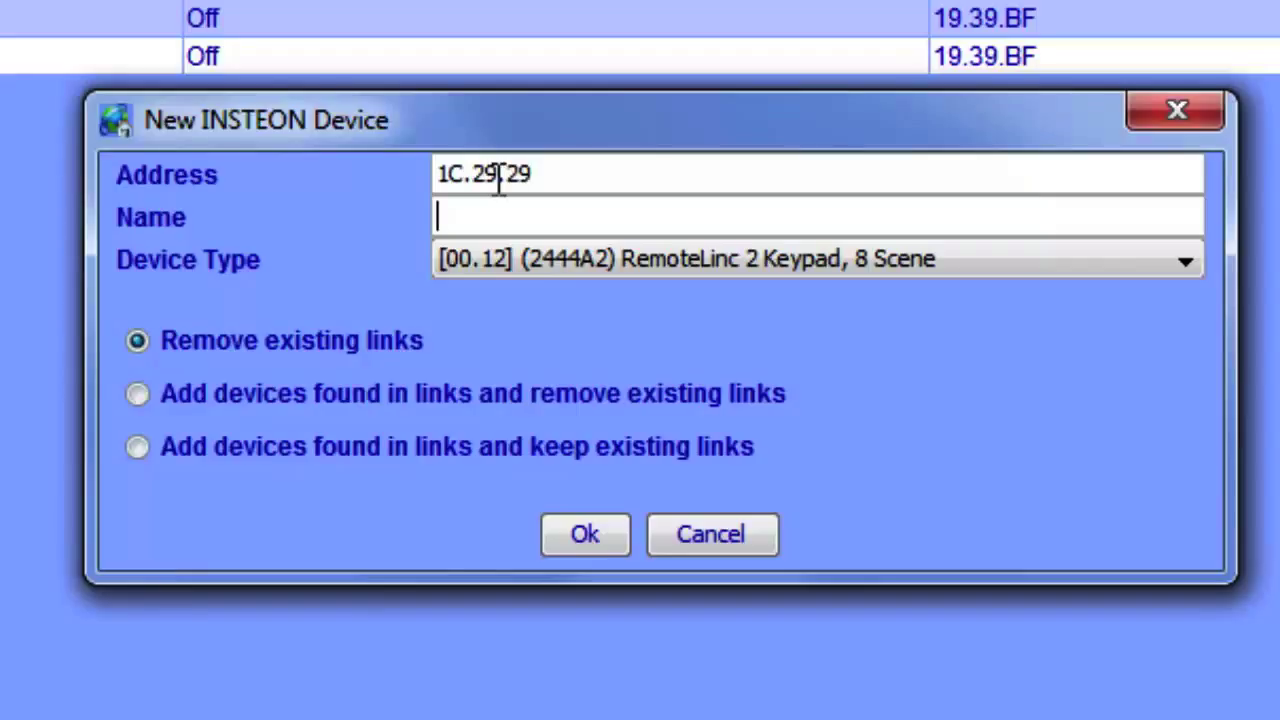
type("RLC")
key("BackSpace")
type("2")
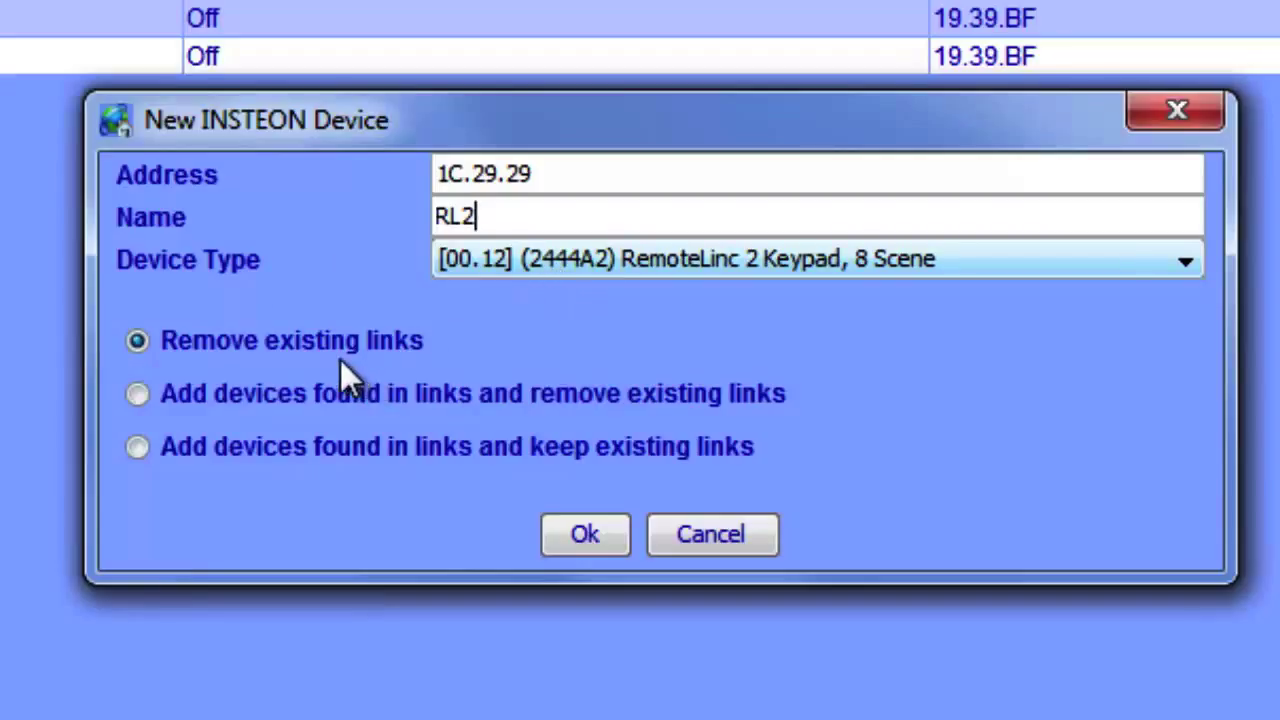
left_click(590, 529)
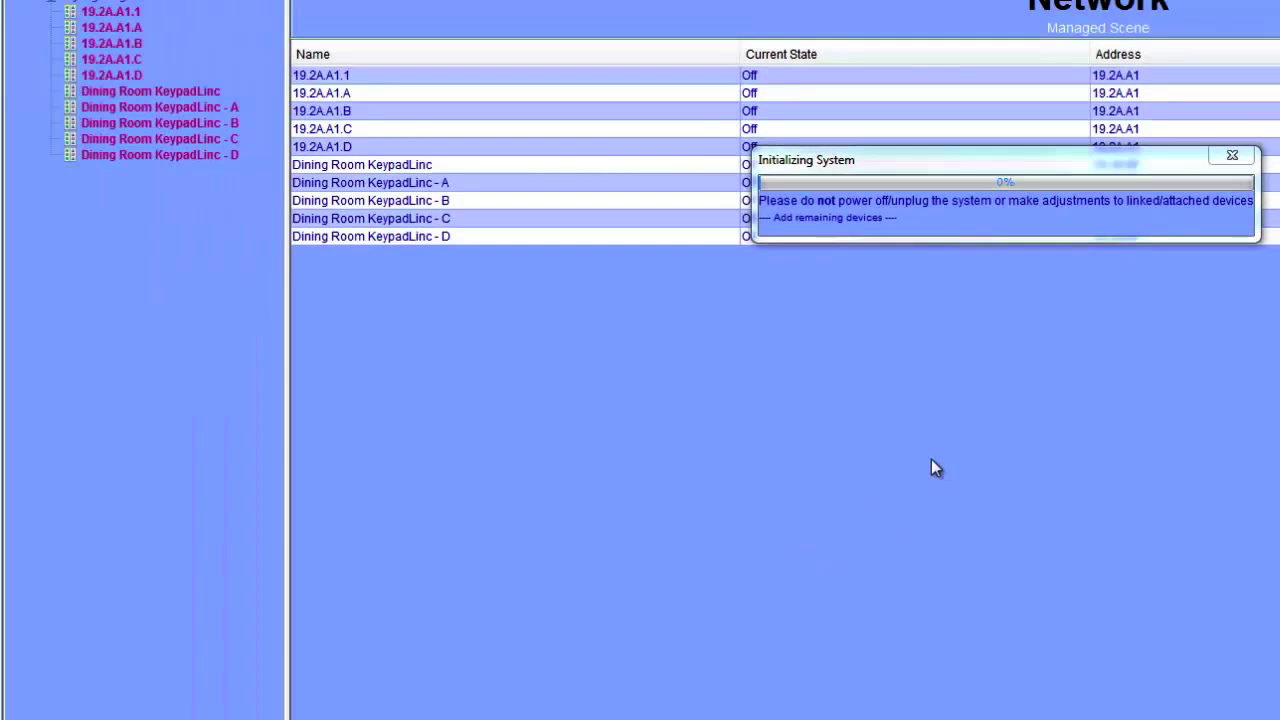
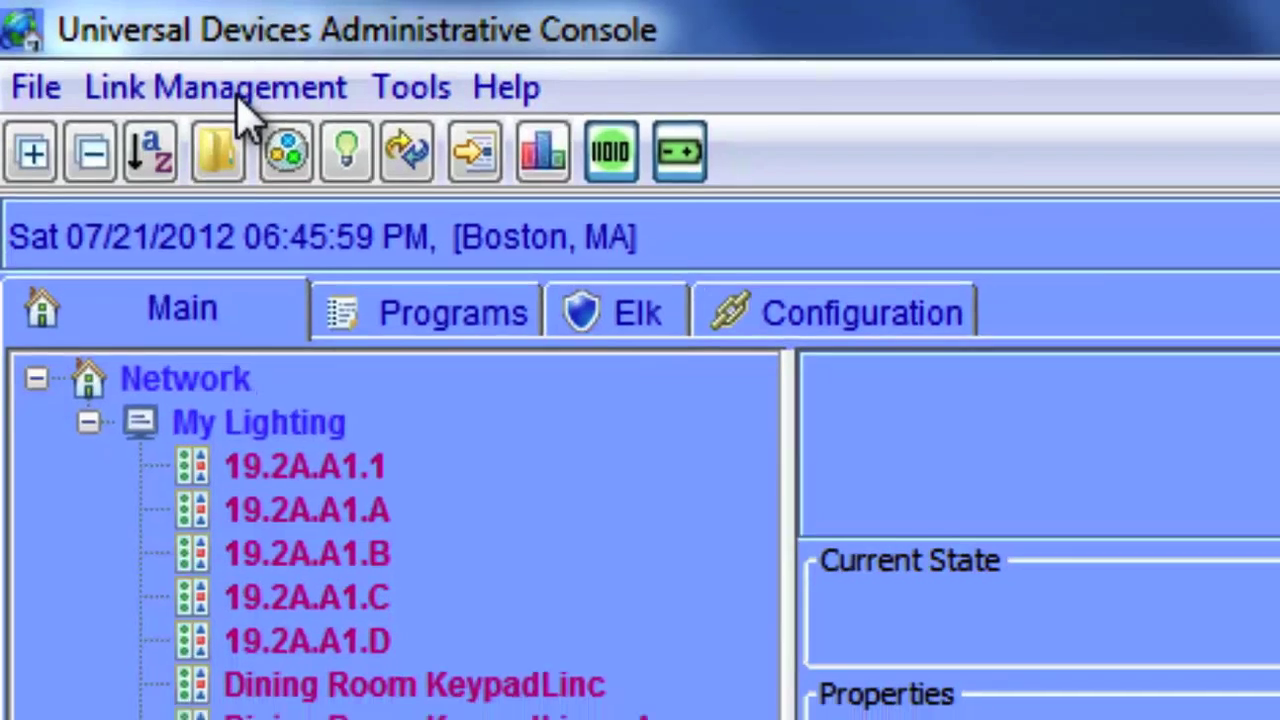
Start a new INSTEON device entry with address 14.76.57 and the name Motion
left_click(243, 96)
left_click(250, 600)
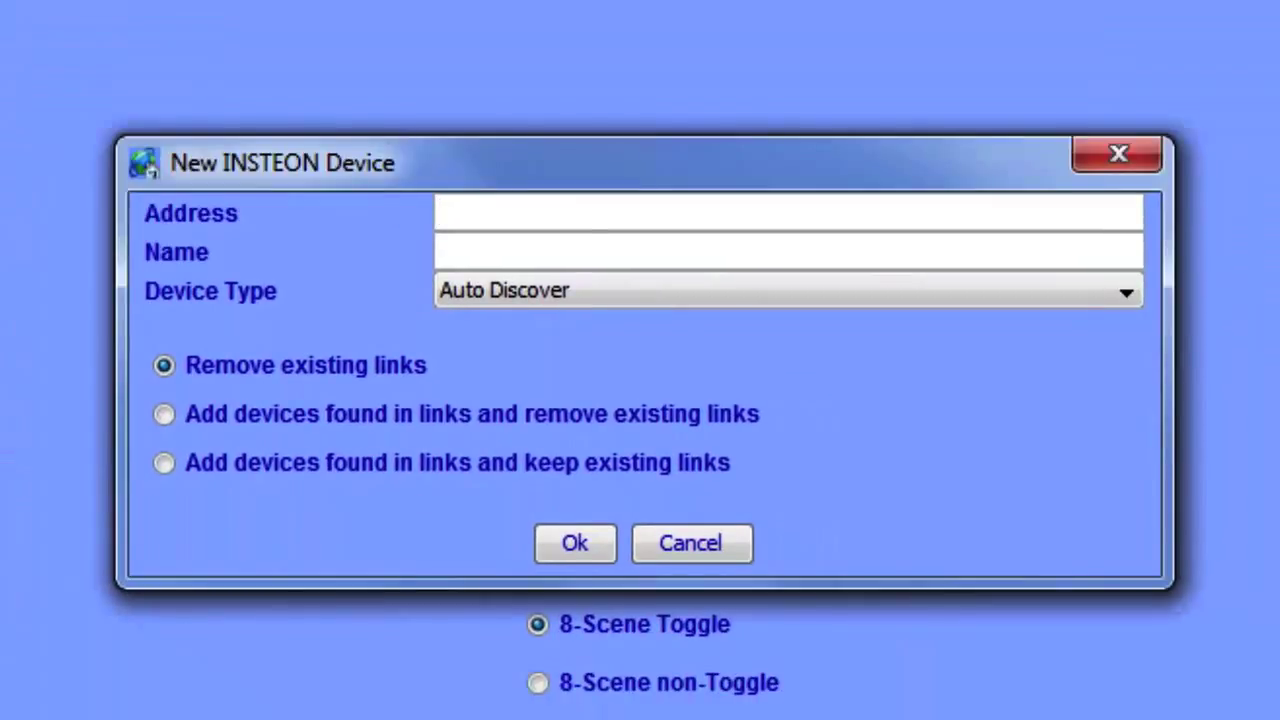
type("14.76")
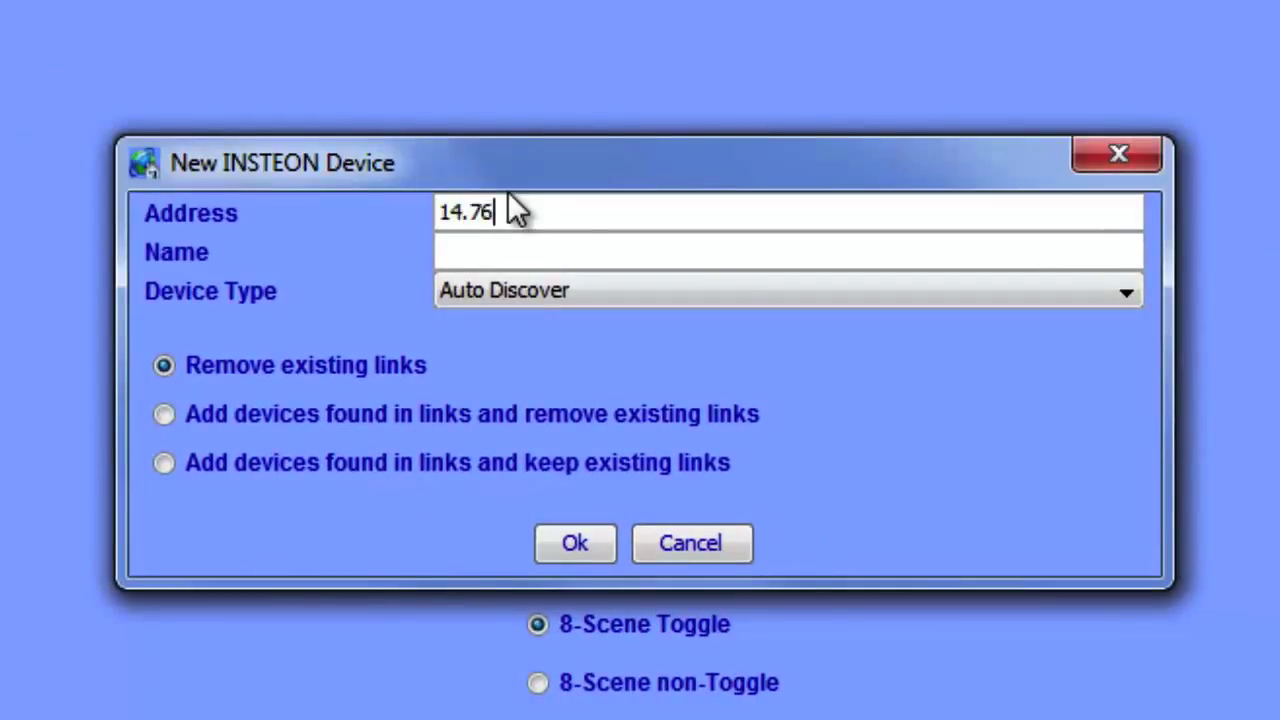
type(".57")
key("Tab")
type("Motion")
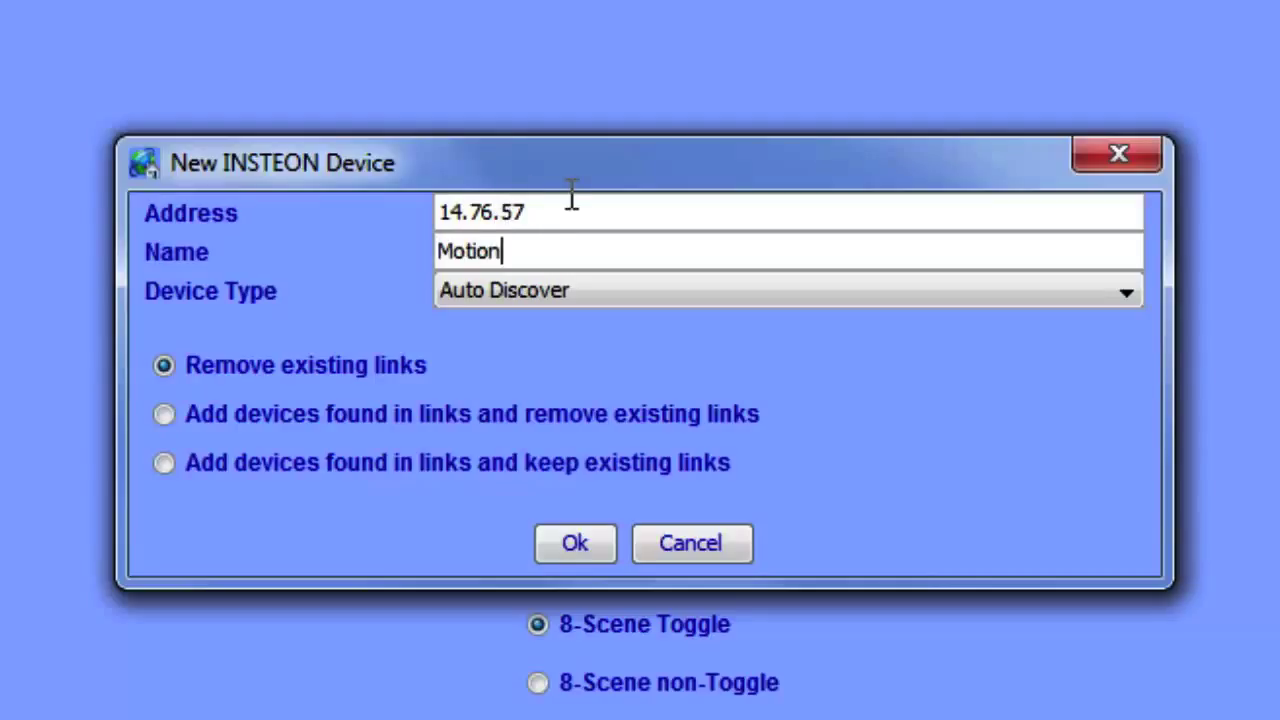
Set the device type to [10.01] (2420M) INSTEON Motion Sensor and add the device with existing links removed
left_click(472, 294)
left_click_drag(1125, 407, 1130, 719)
left_click_drag(957, 535, 946, 604)
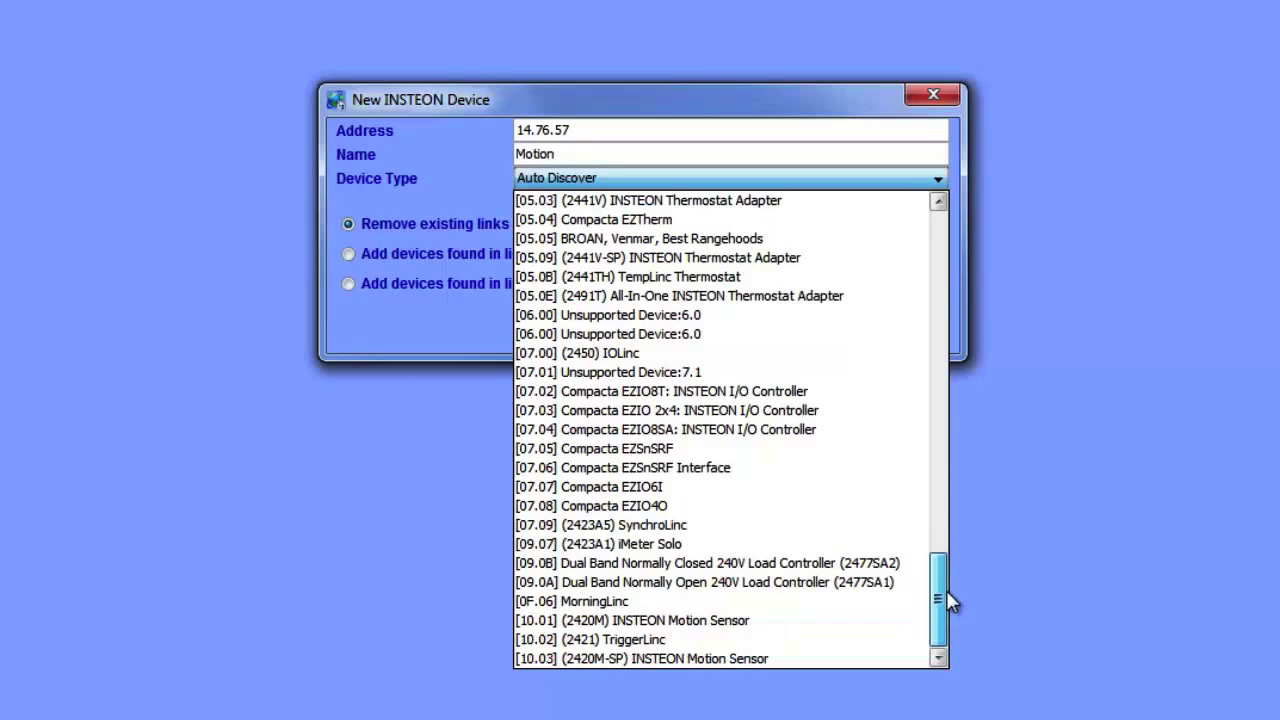
left_click(869, 628)
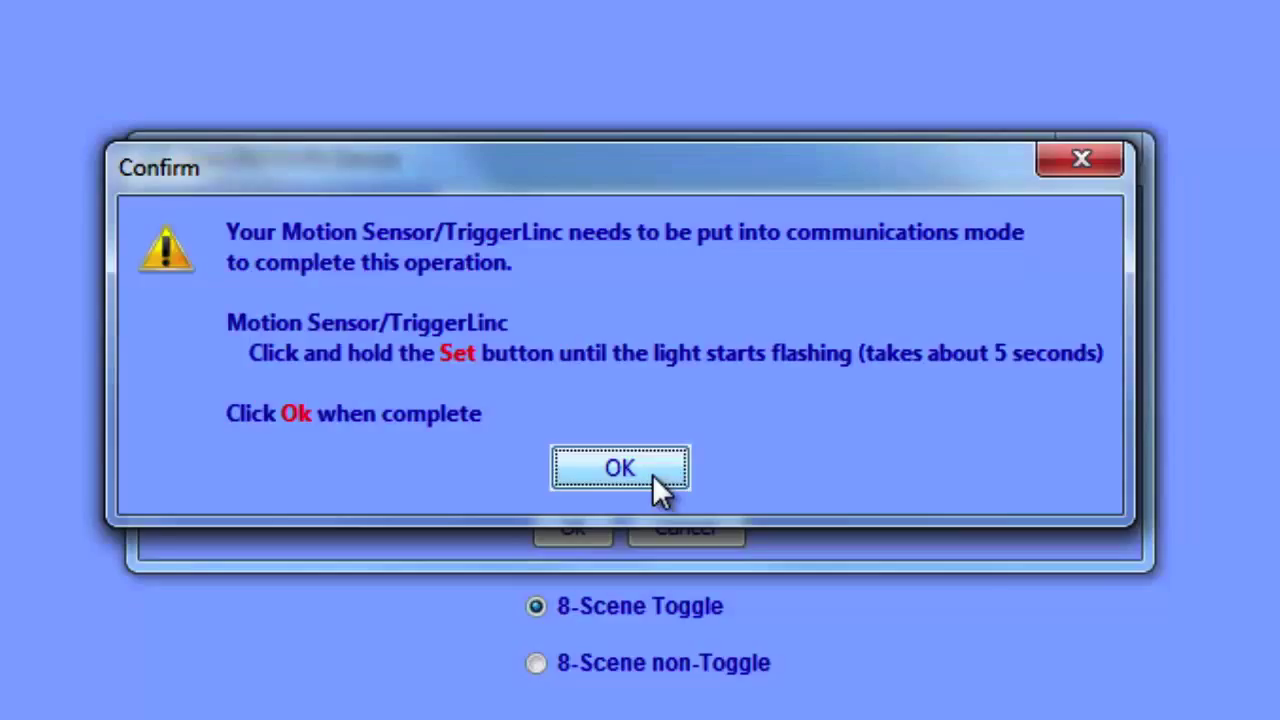
left_click(652, 474)
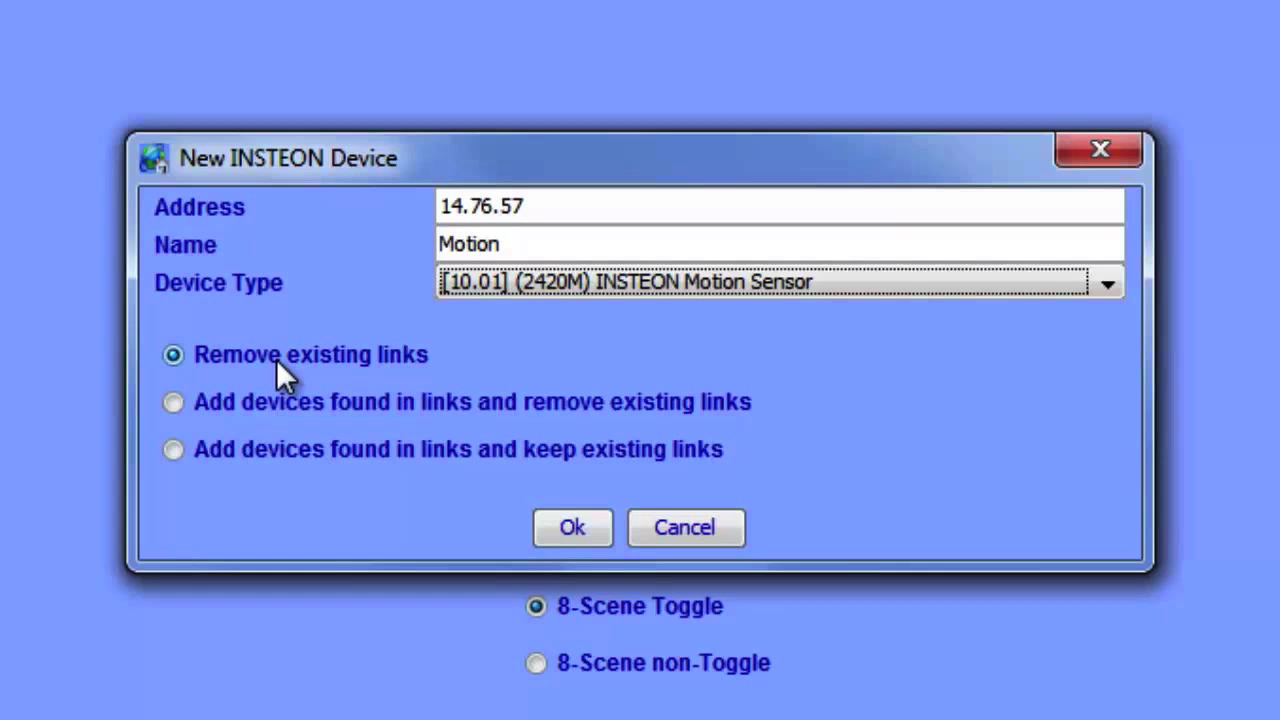
left_click(566, 523)
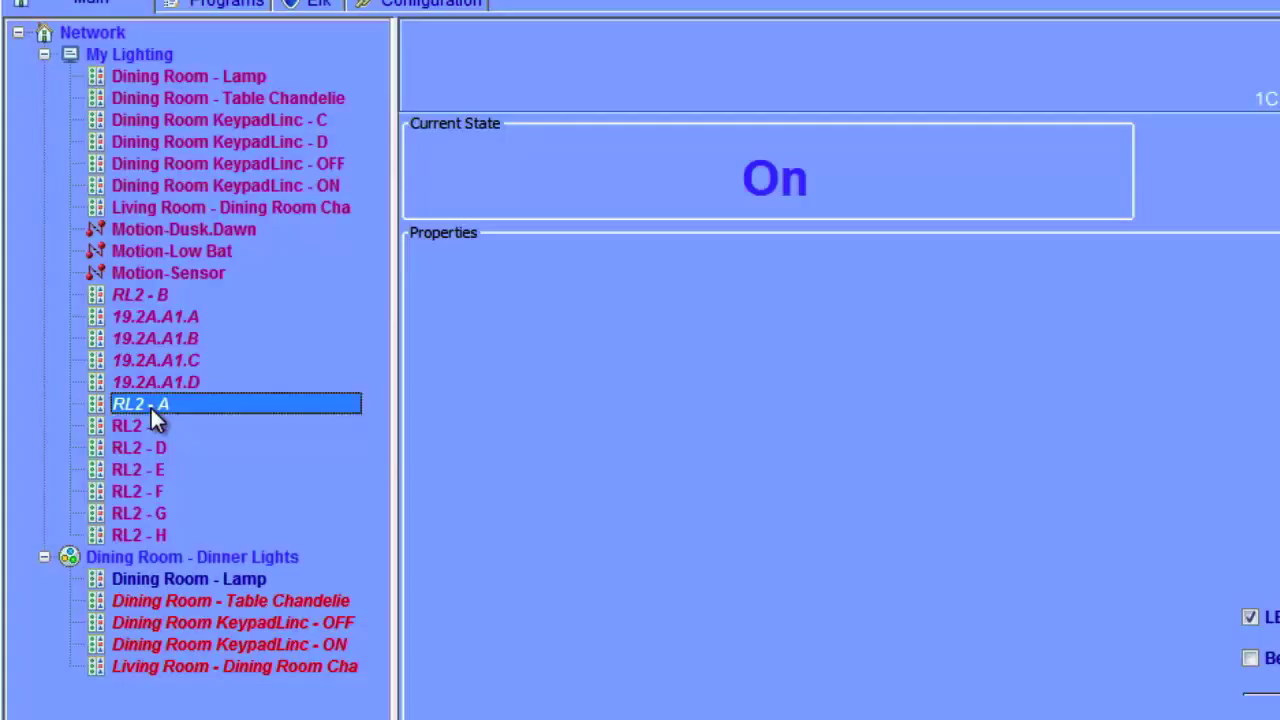
Group the RL2 remote's button nodes in the device tree, and select RL2 - B
right_click(150, 406)
left_click(215, 303)
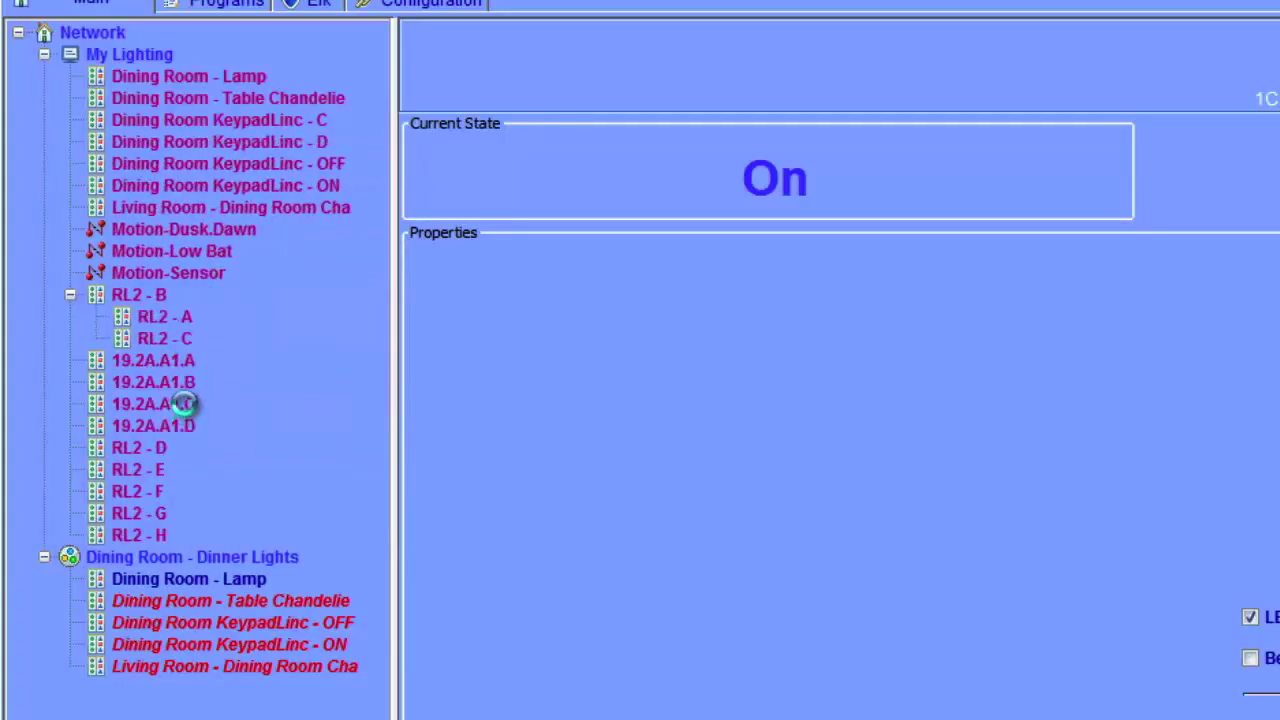
left_click(150, 294)
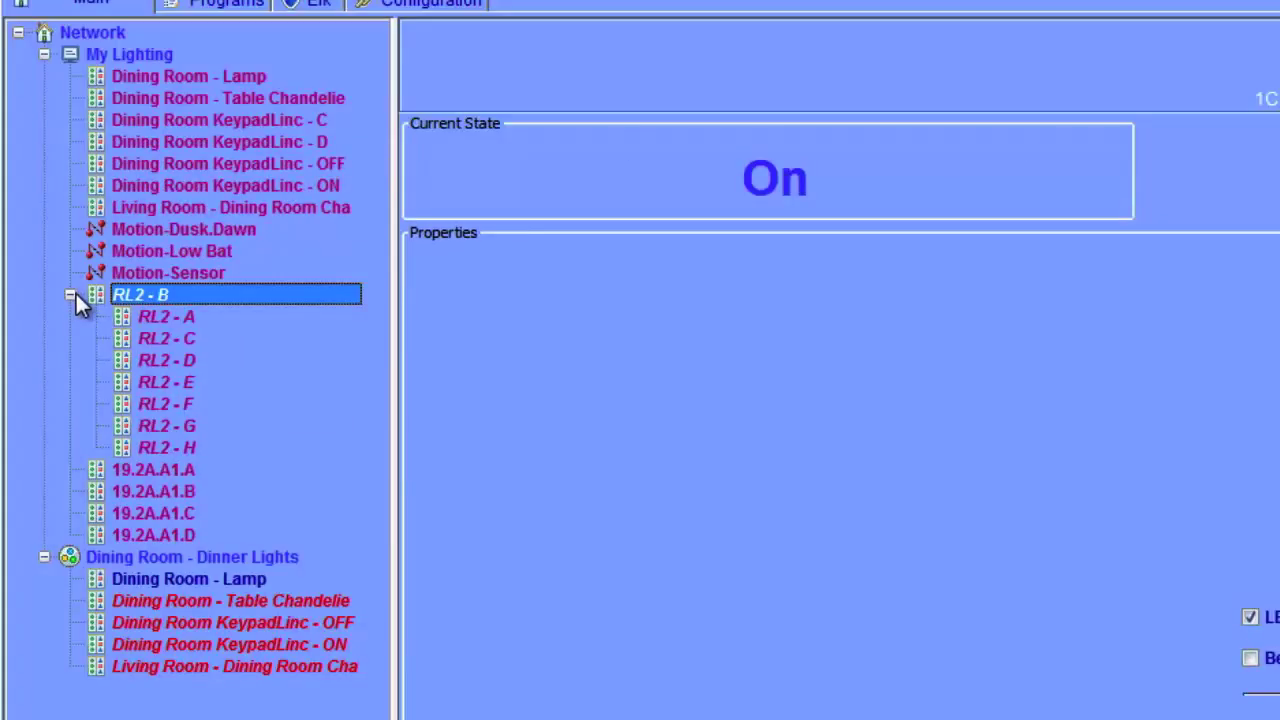
left_click(70, 295)
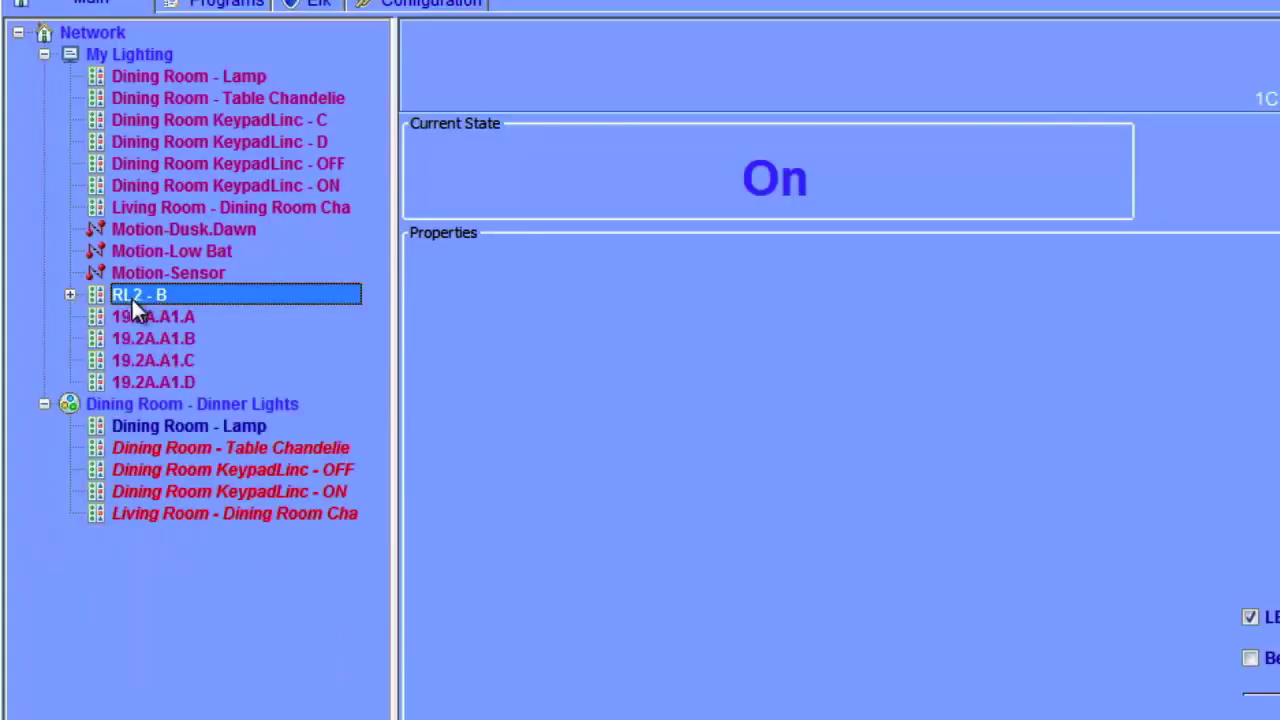
left_click(70, 295)
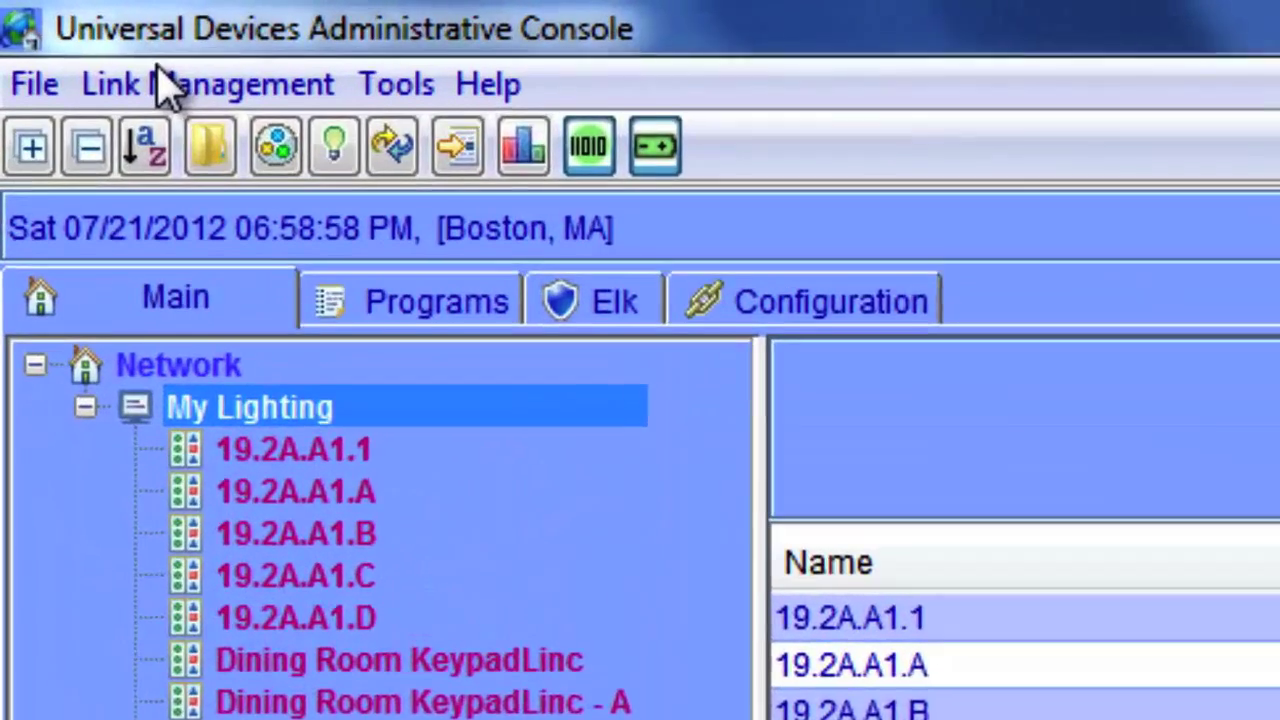
Create a new scene named Dining Room - Dinner Lights
left_click(42, 21)
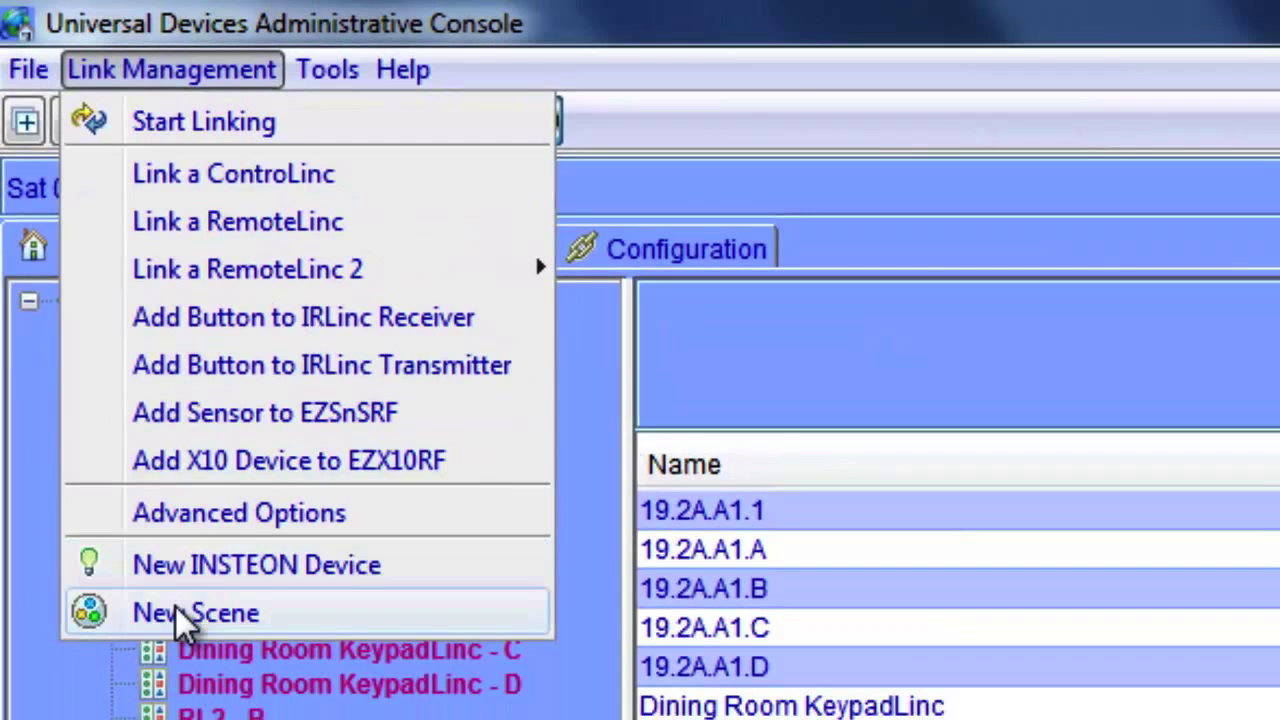
key("Escape")
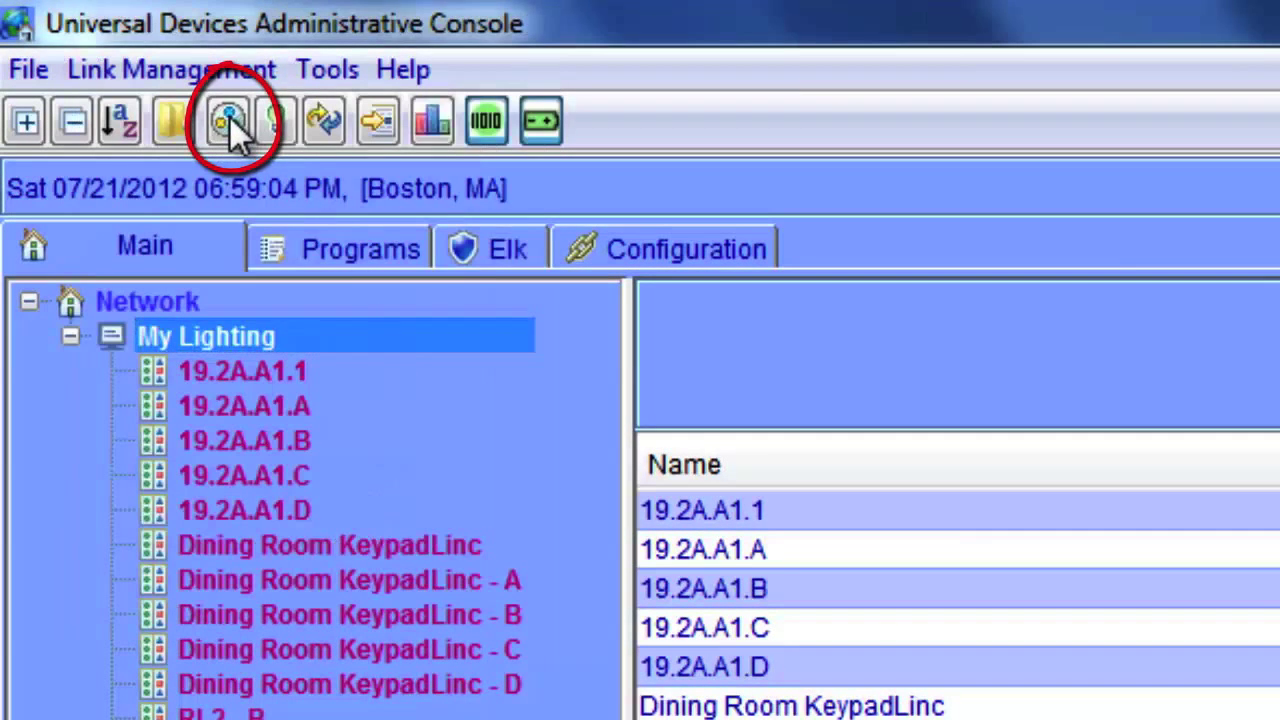
left_click(229, 116)
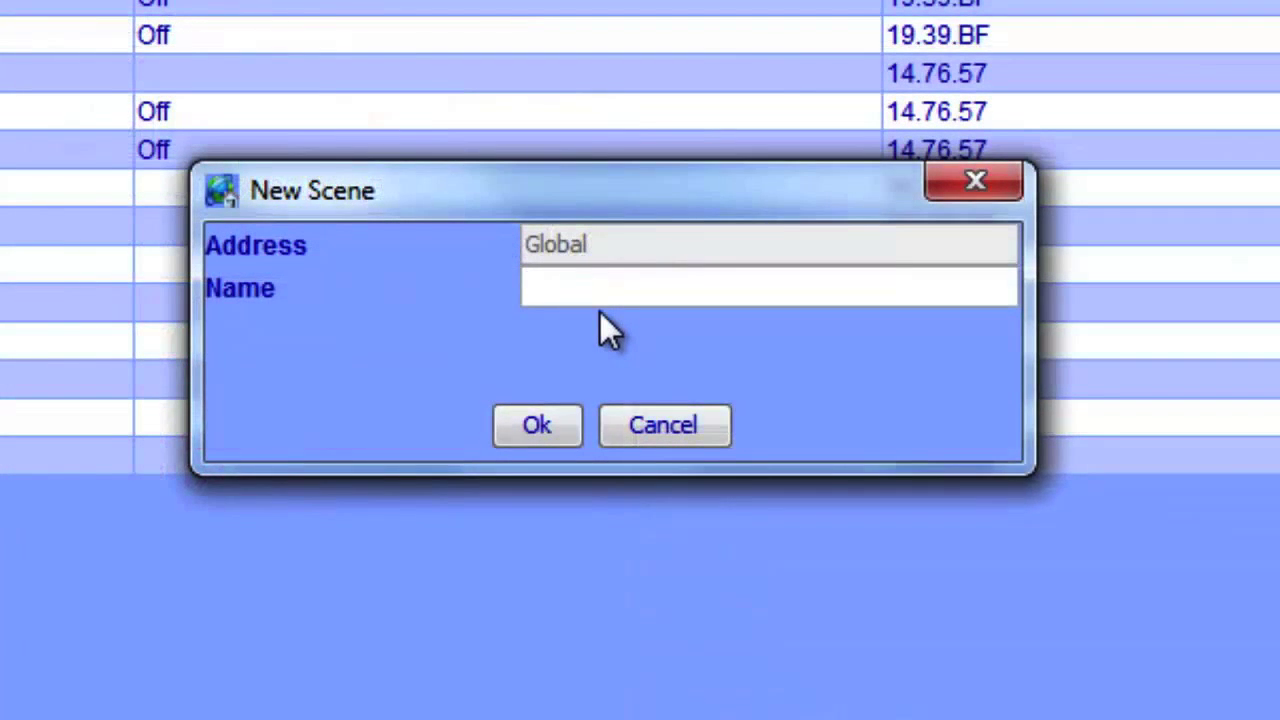
type("Dining Room ")
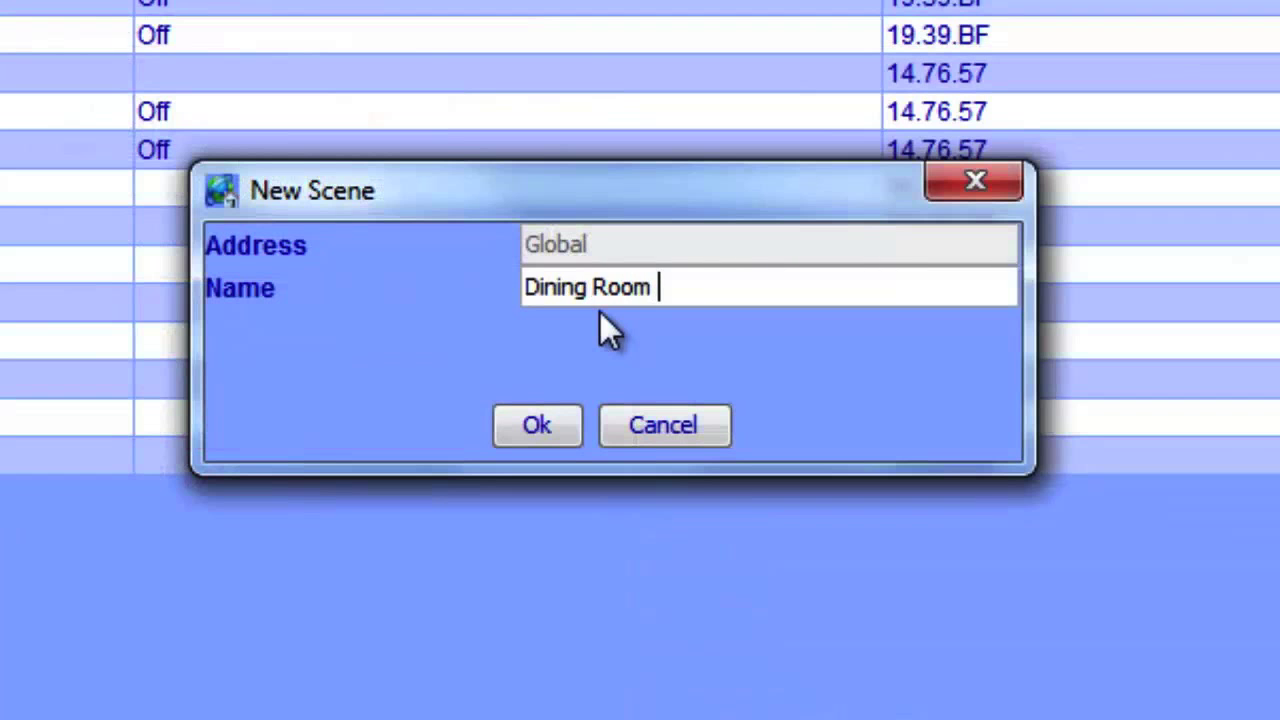
type("- Dinner Lights")
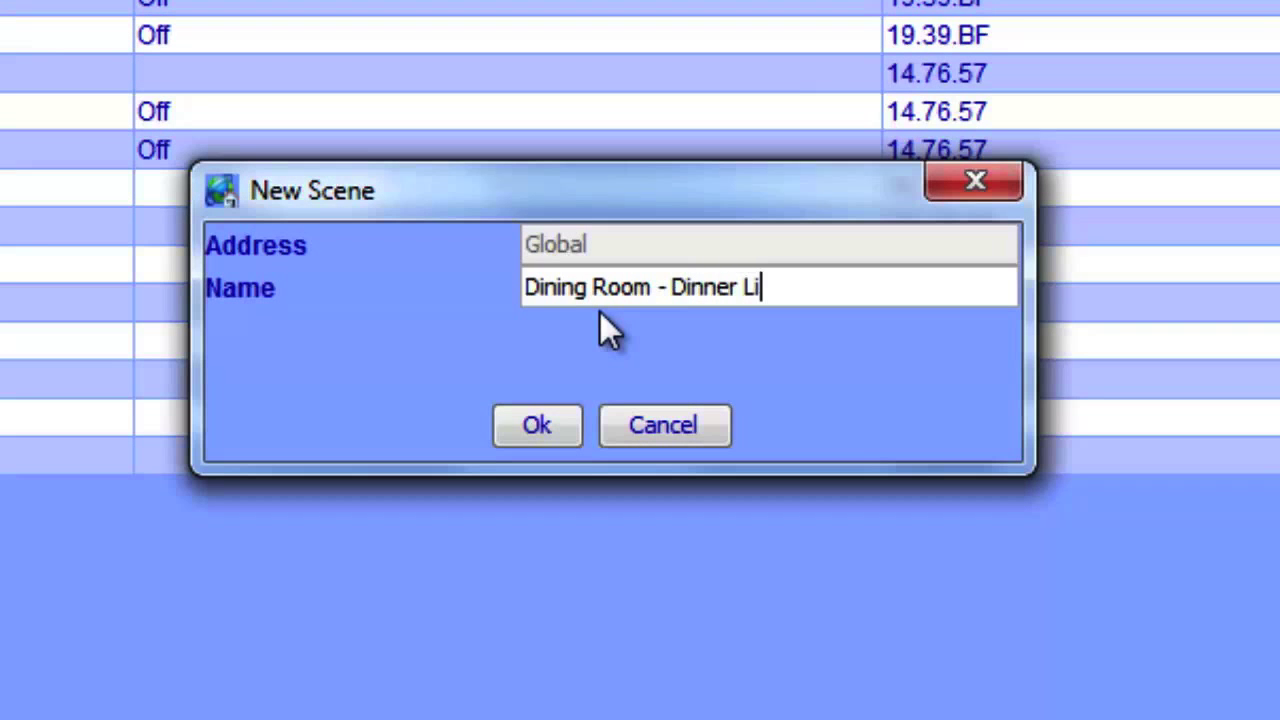
left_click(540, 425)
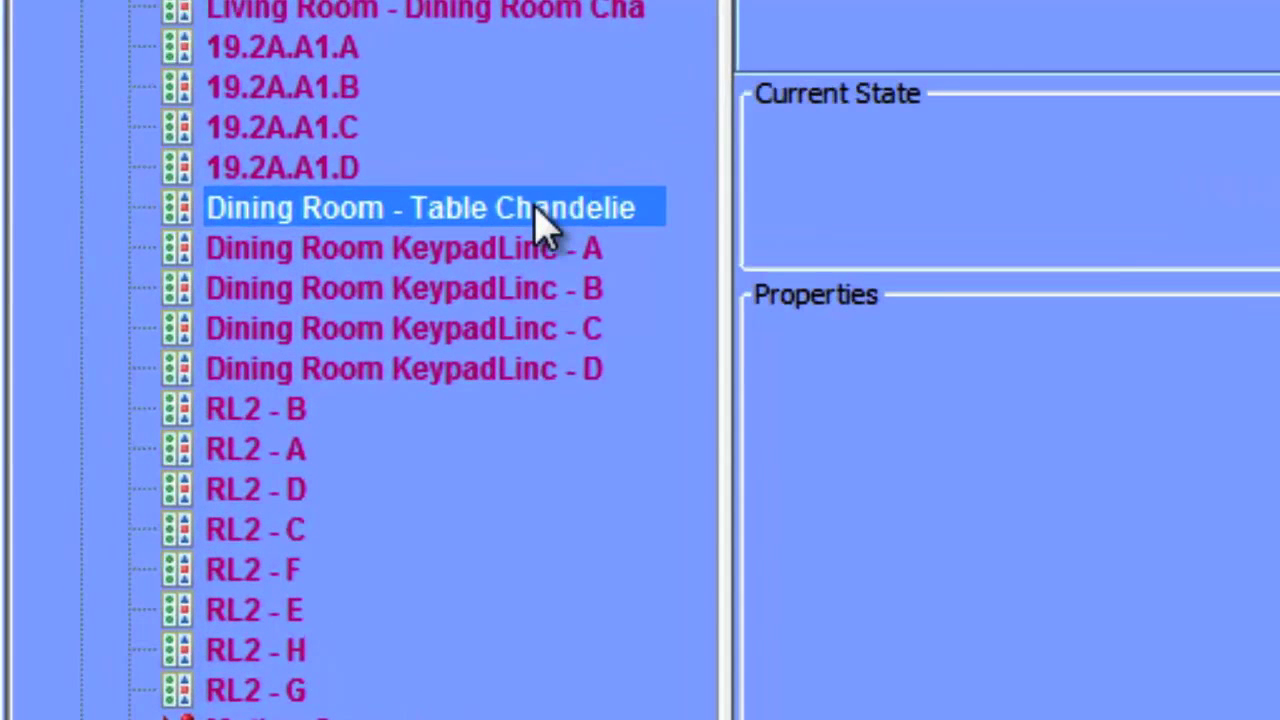
Add Dining Room - Table Chandelie to the Dining Room - Dinner Lights scene as a controller
right_click(537, 212)
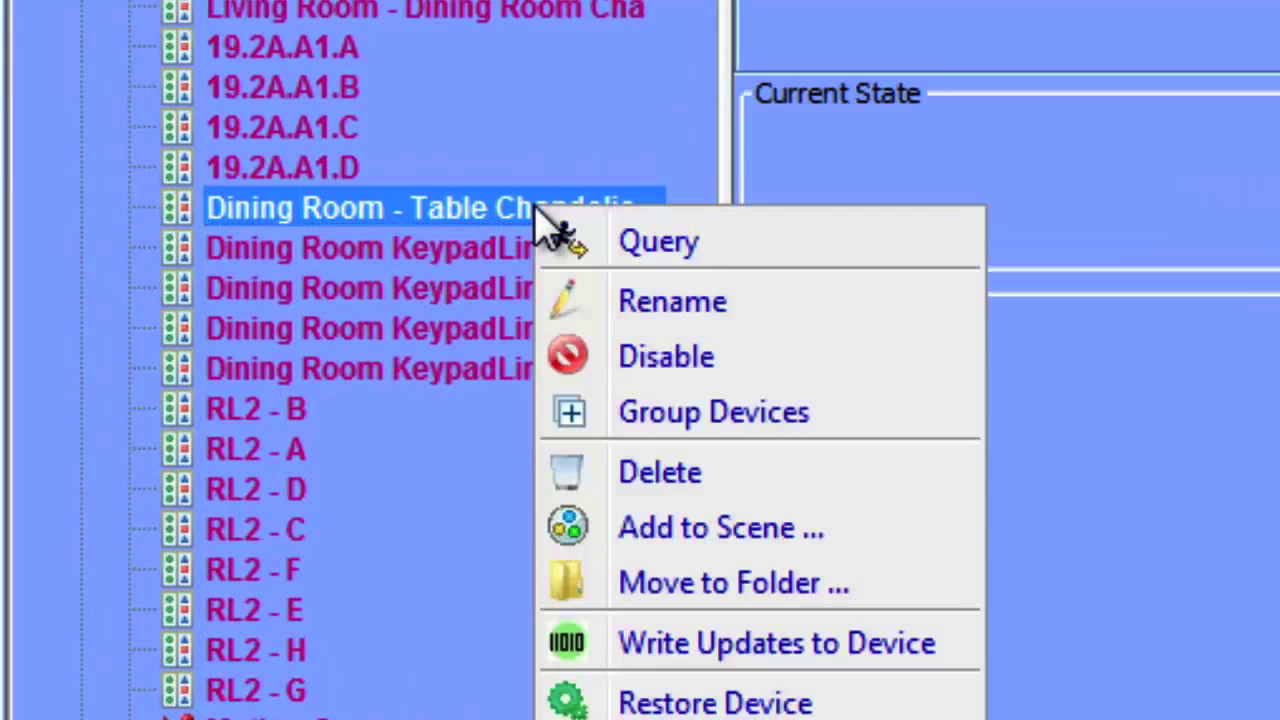
left_click(785, 545)
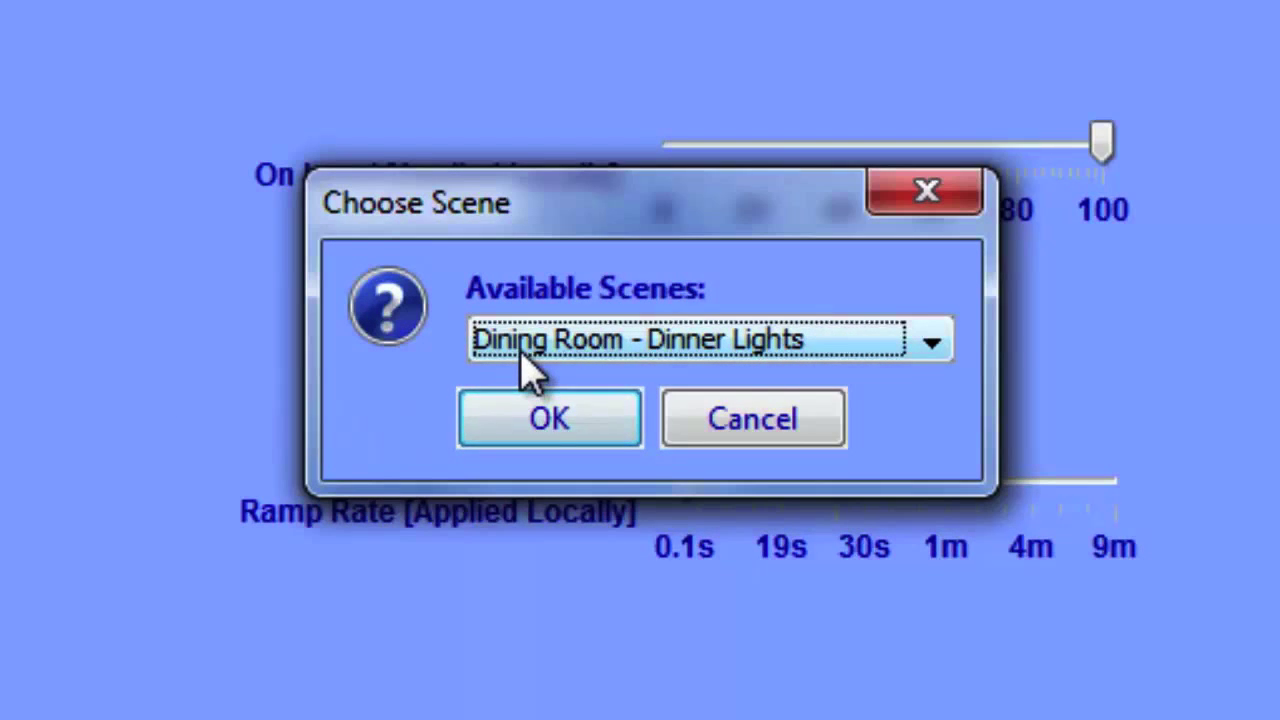
left_click(520, 352)
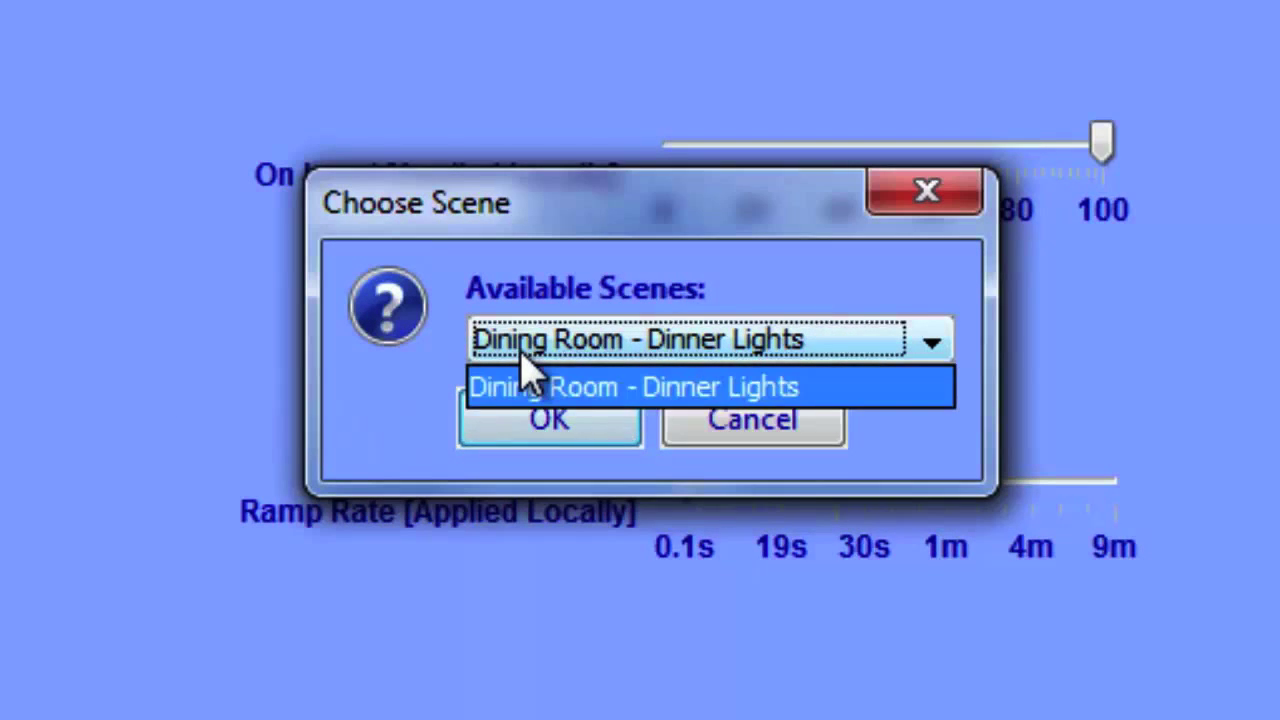
left_click(520, 352)
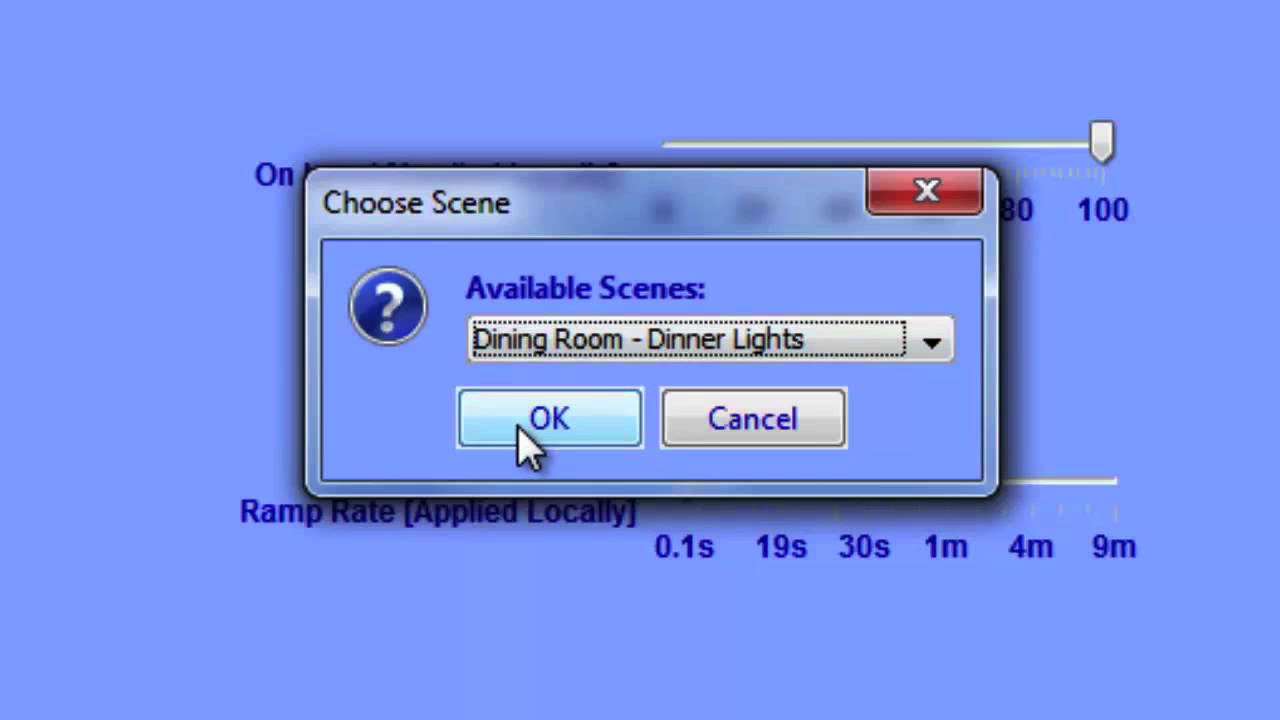
left_click(524, 428)
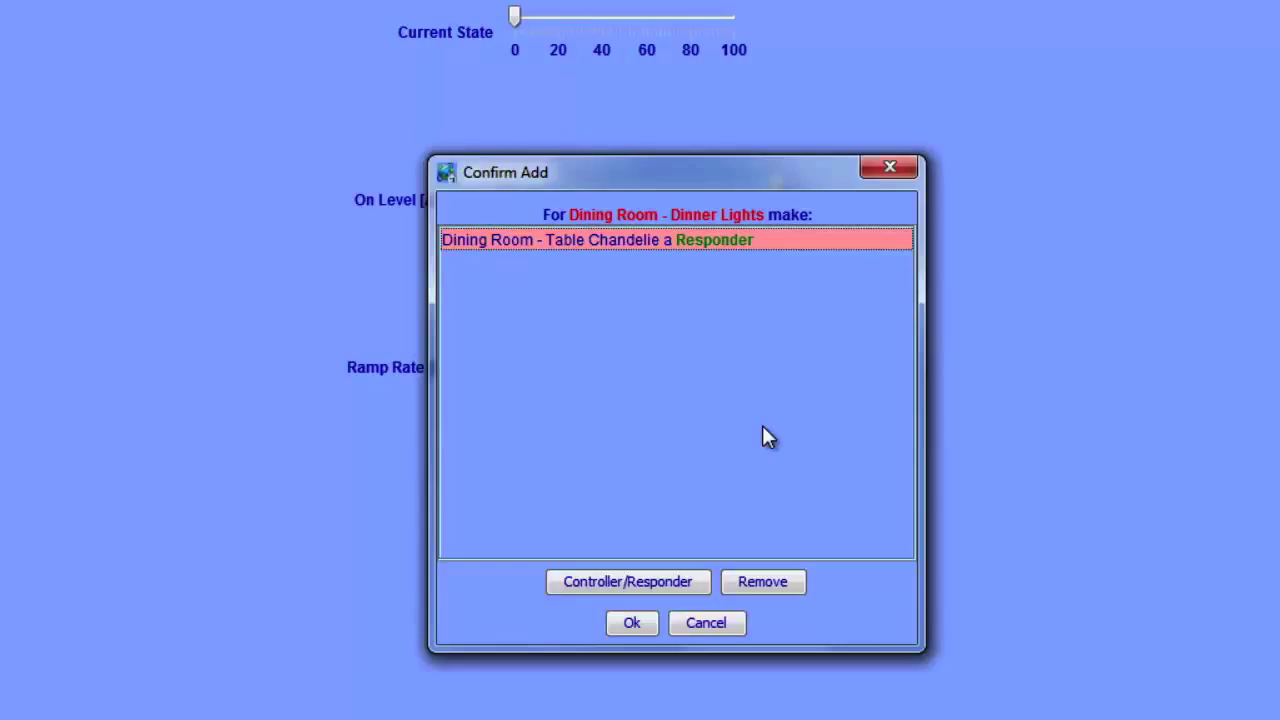
left_click(622, 590)
left_click(631, 623)
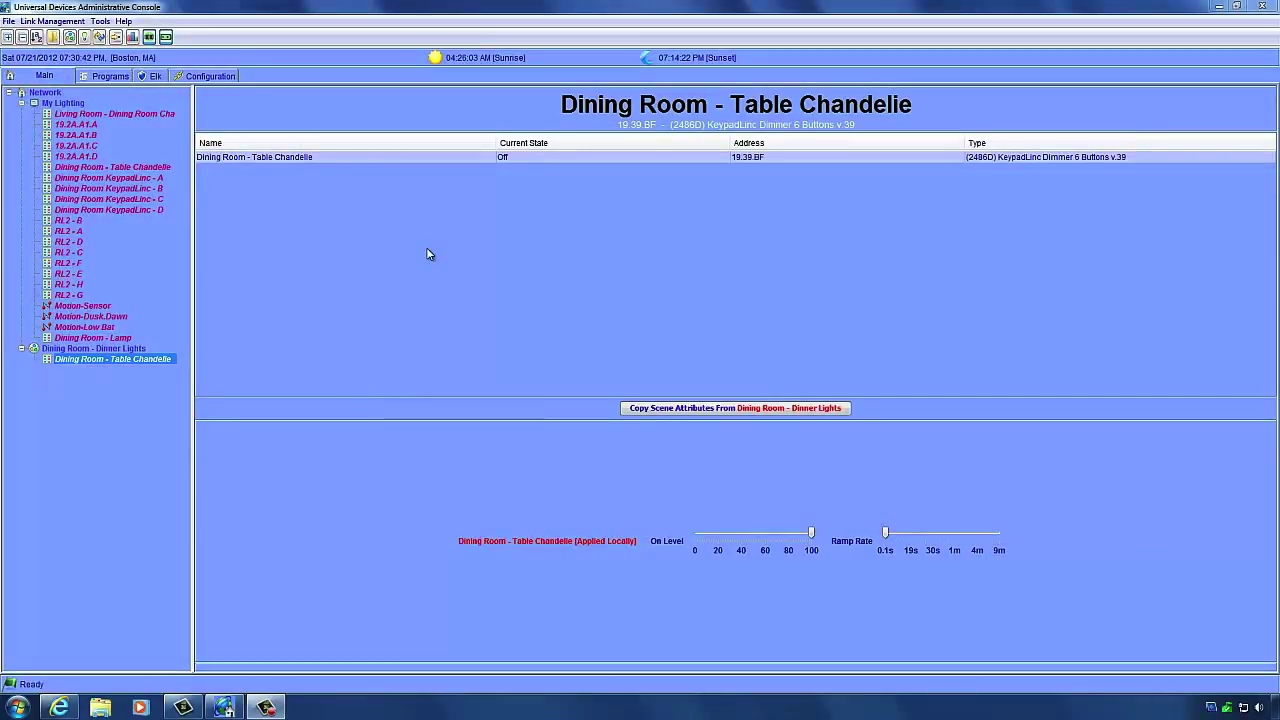
Add Dining Room - Lamp as a responder and Living Room - Dining Room Cha as a controller to the Dinner Lights scene, and open the scene
left_click(110, 341)
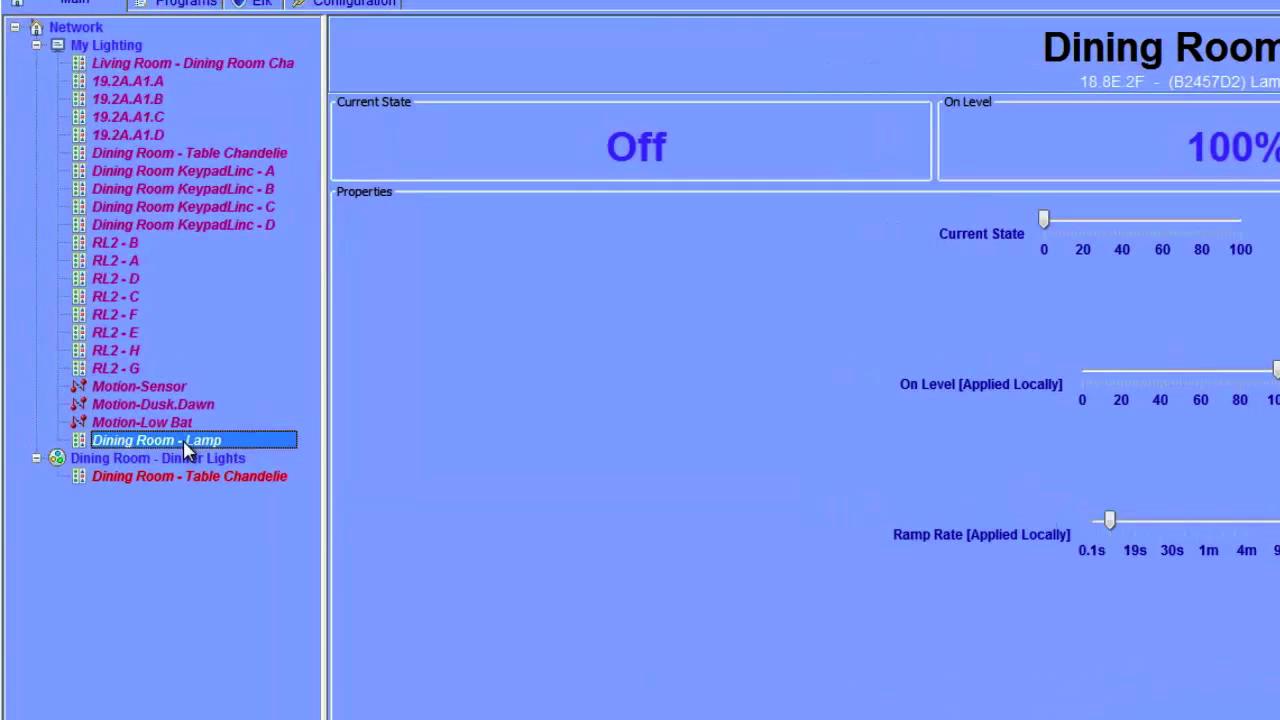
left_click(210, 66)
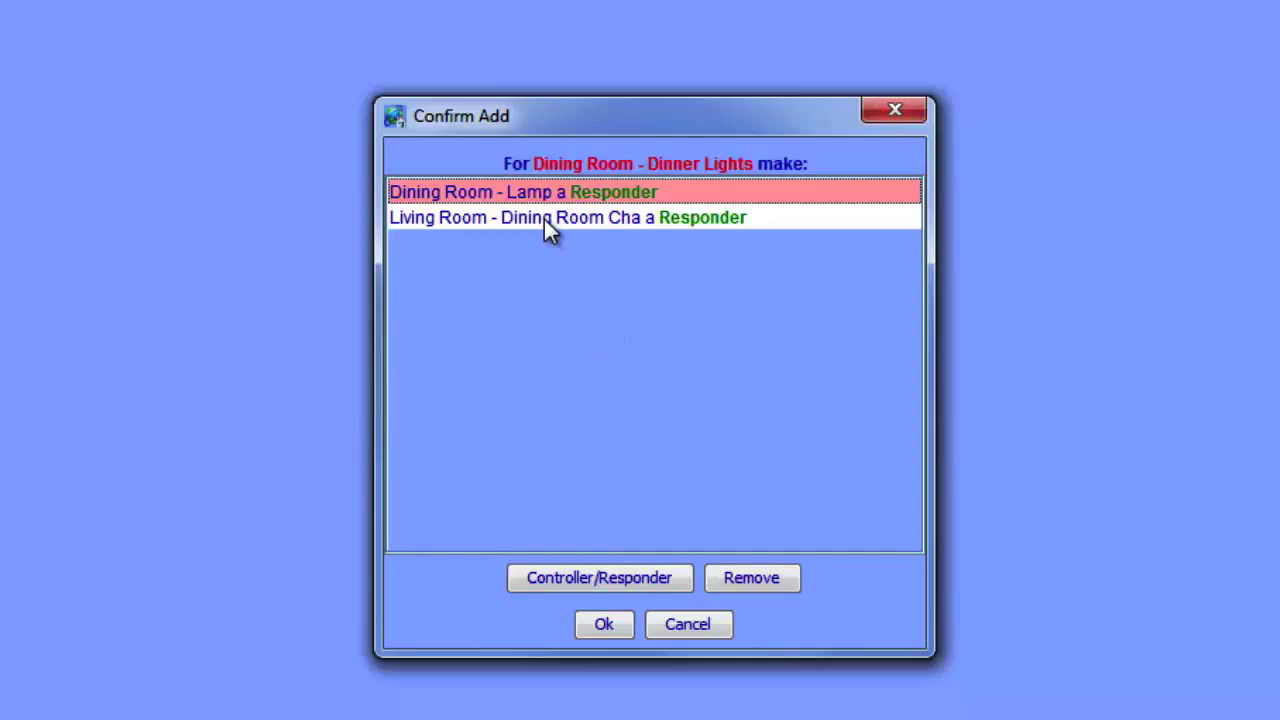
left_click(544, 219)
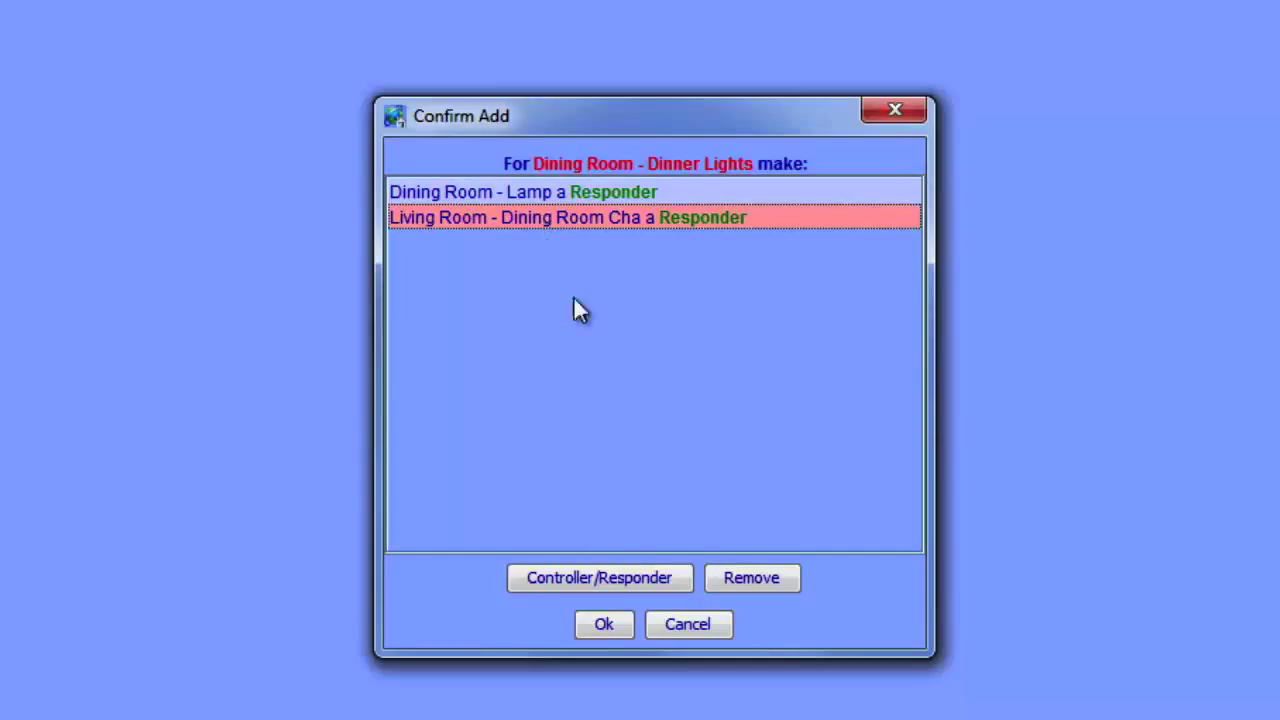
left_click(613, 577)
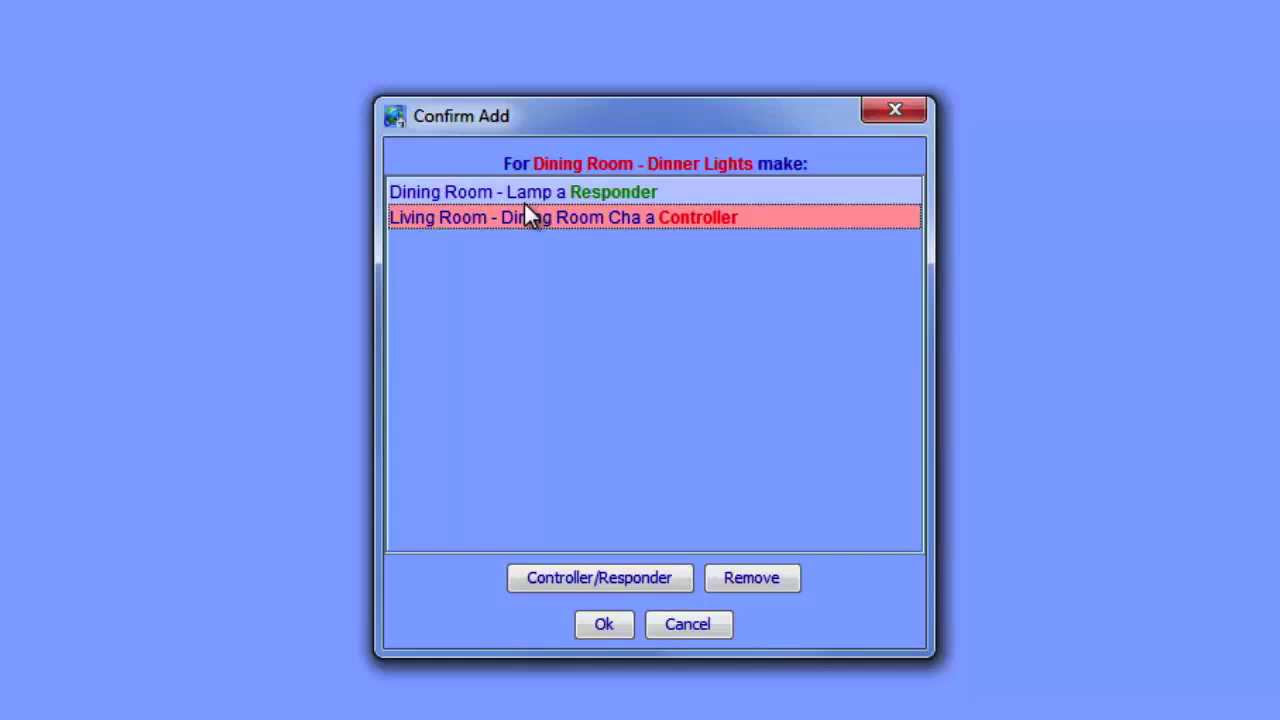
left_click(603, 625)
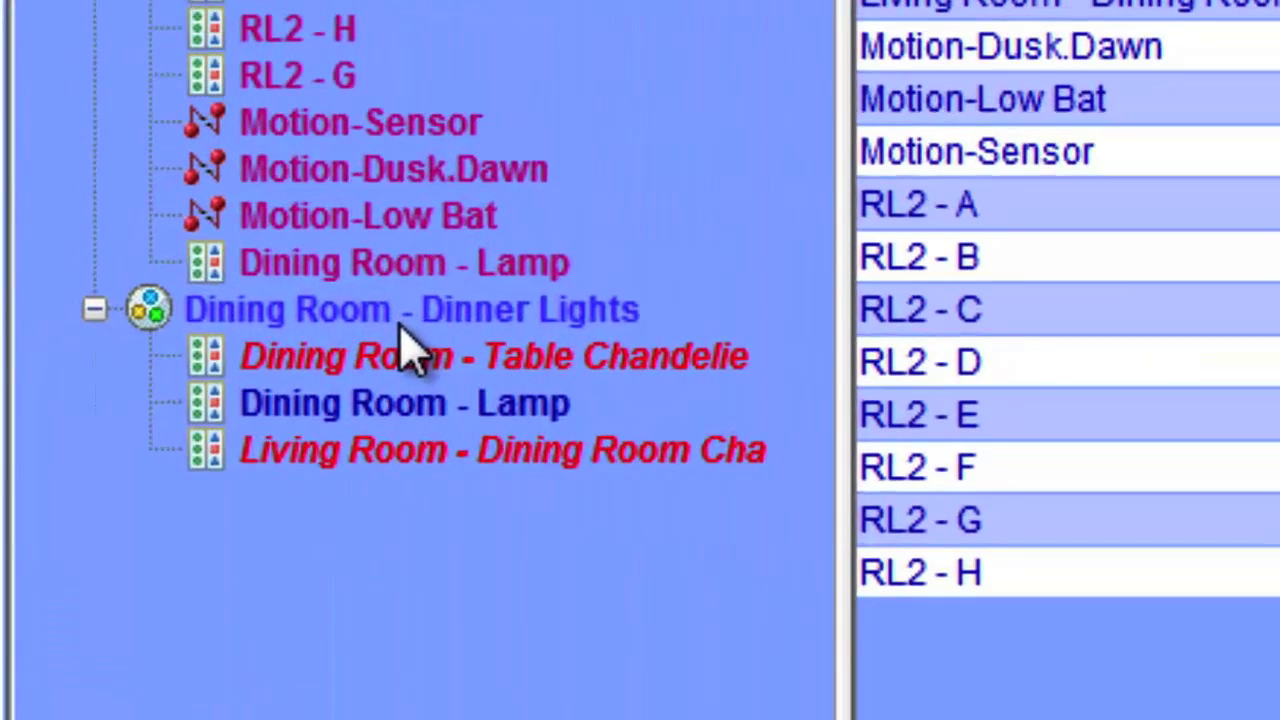
left_click(92, 349)
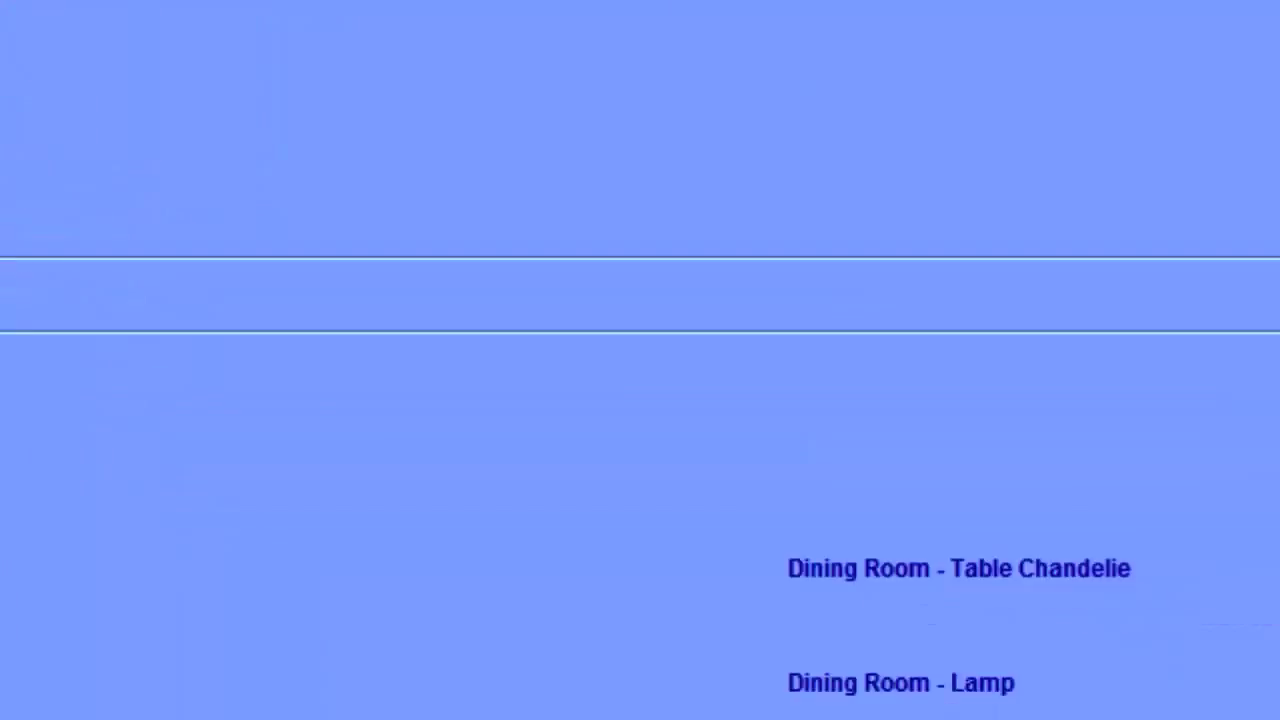
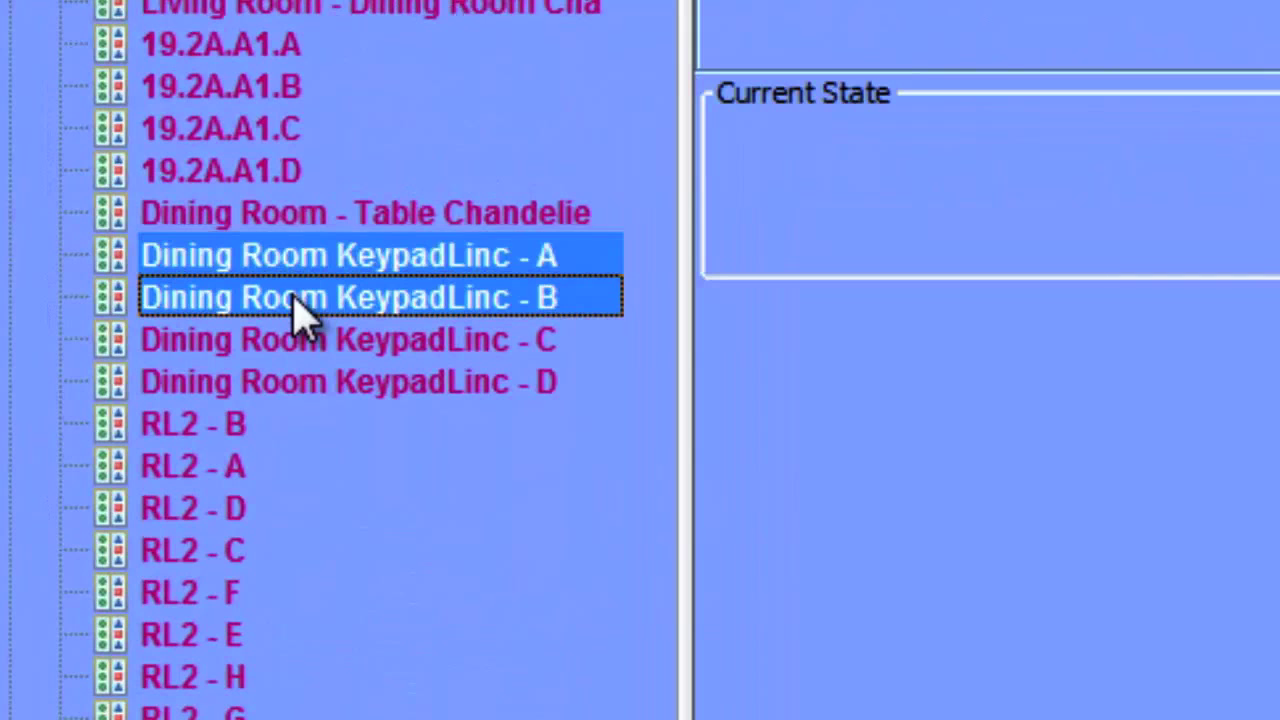
Add Dining Room KeypadLinc - A and Dining Room KeypadLinc - B to the Dining Room - Dinner Lights scene, both as controllers
left_click(330, 265)
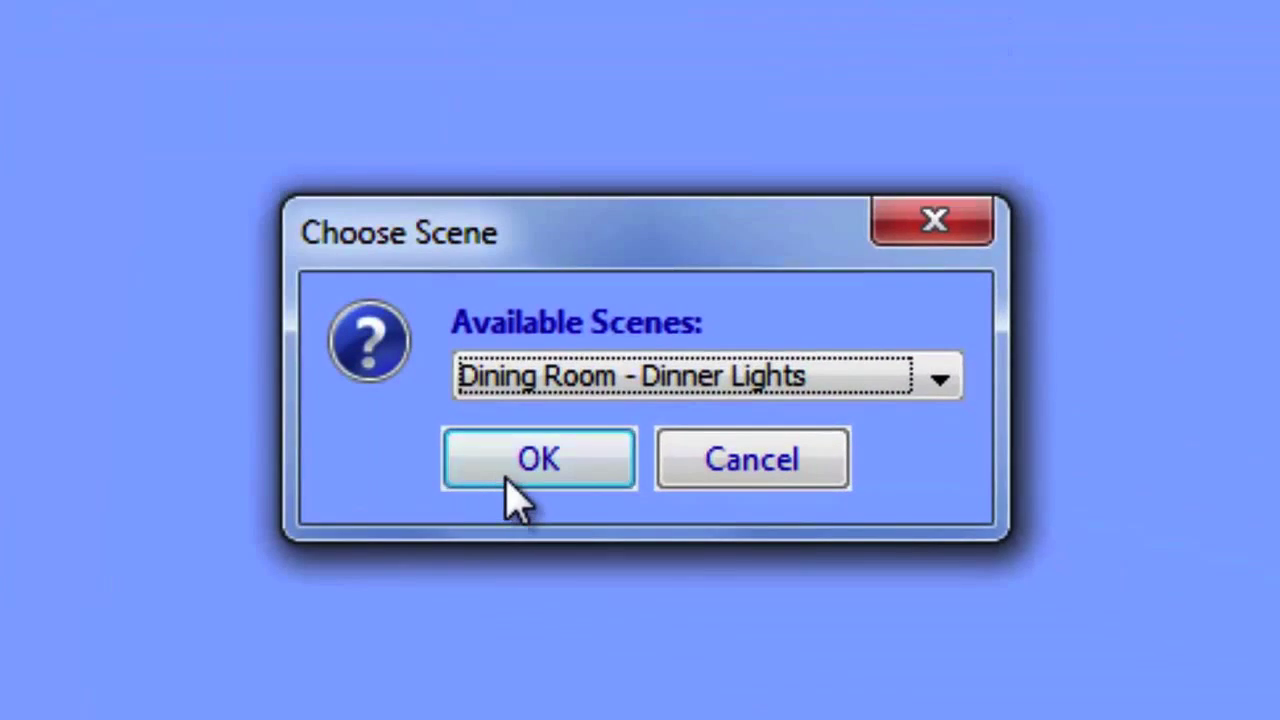
left_click(514, 470)
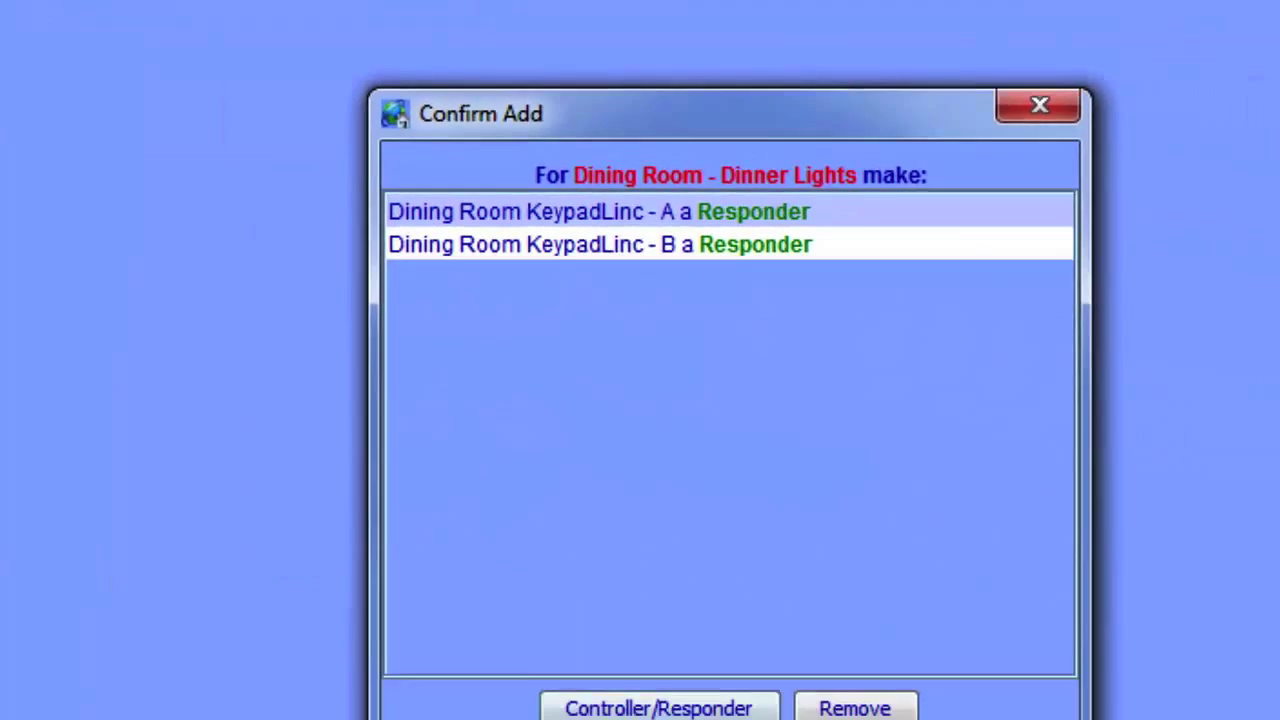
left_click(670, 716)
left_click(678, 250)
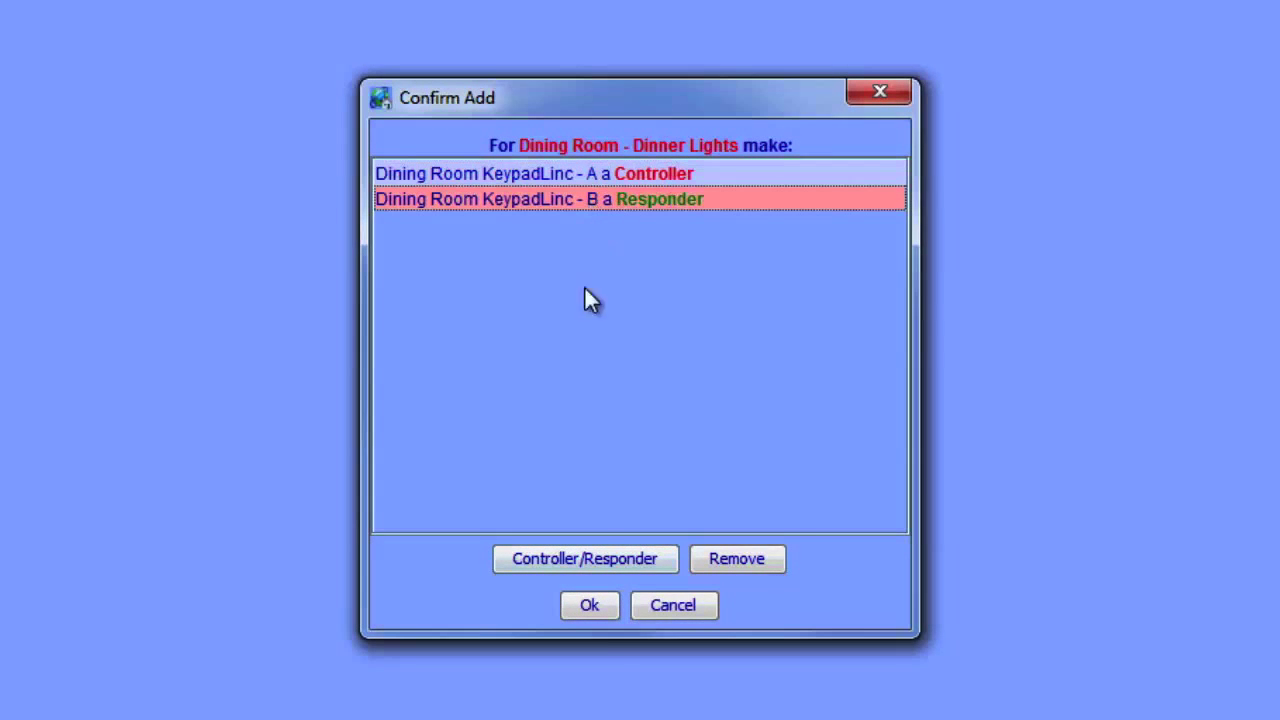
left_click(575, 559)
left_click(589, 605)
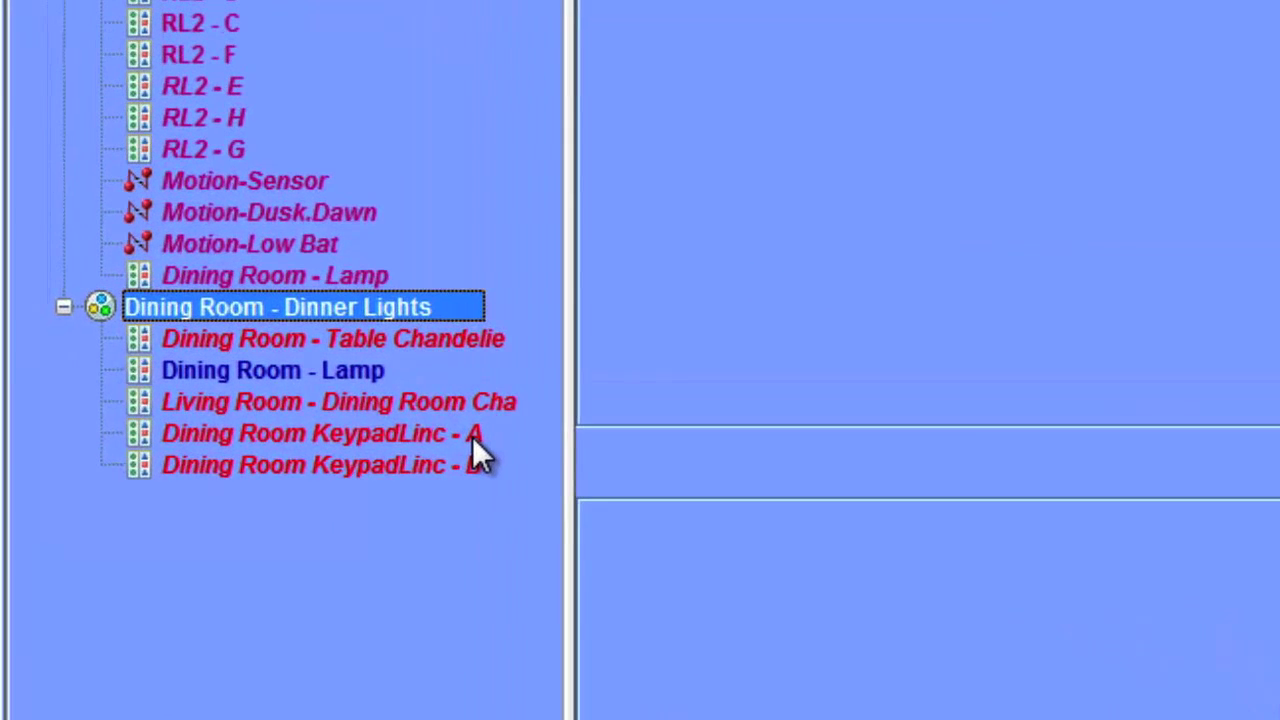
Rename Dining Room KeypadLinc - A in the Dinner Lights scene to Dining Room KeypadLinc - ON, for this device only
right_click(159, 391)
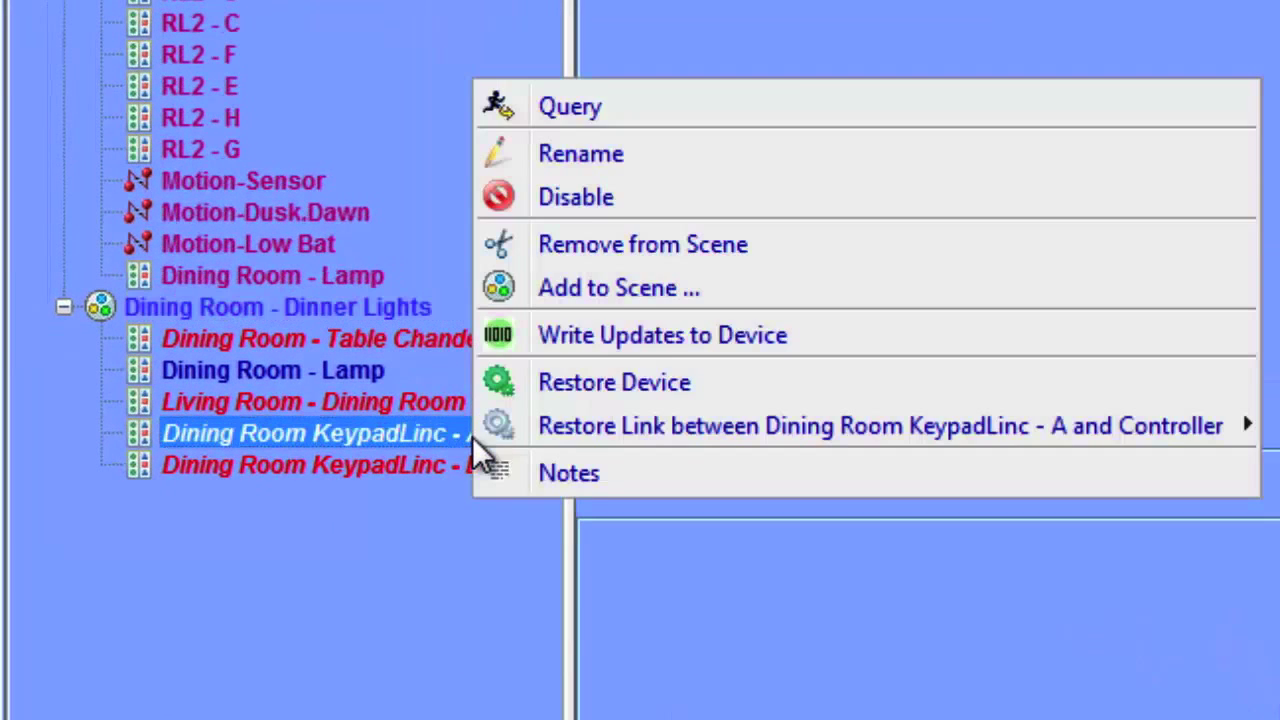
left_click(600, 154)
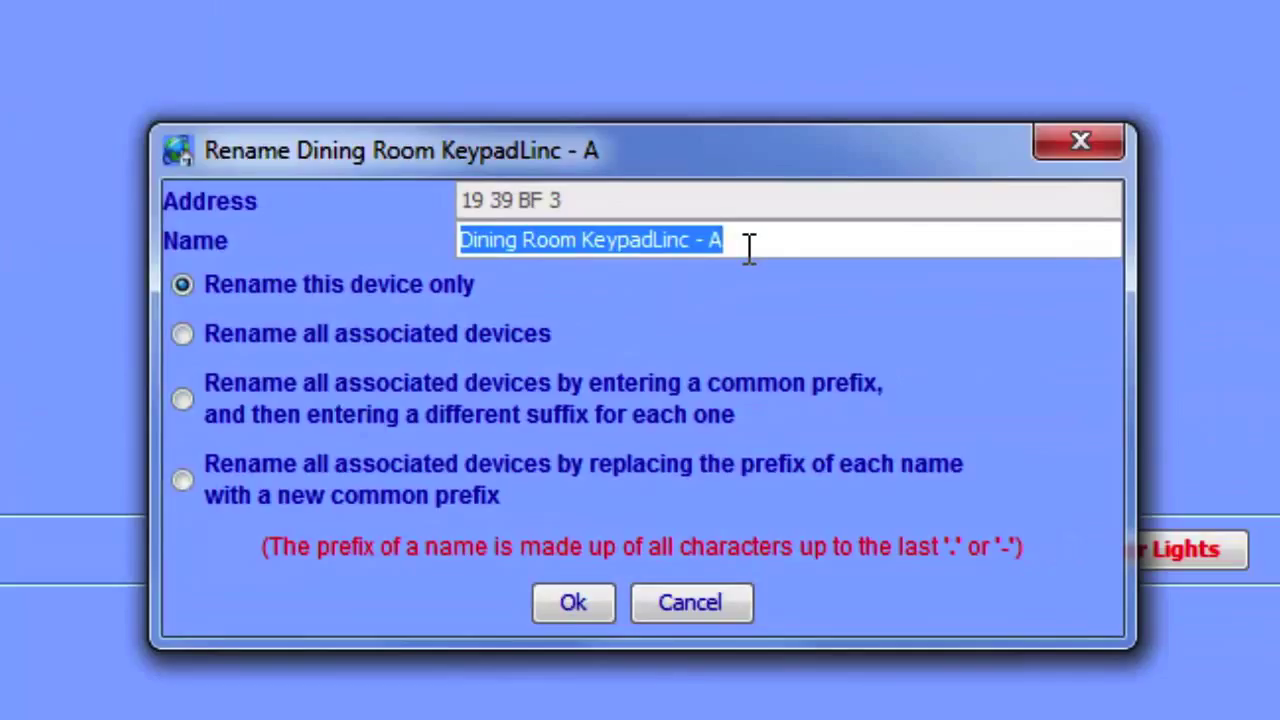
left_click(800, 251)
key("BackSpace")
type("ON")
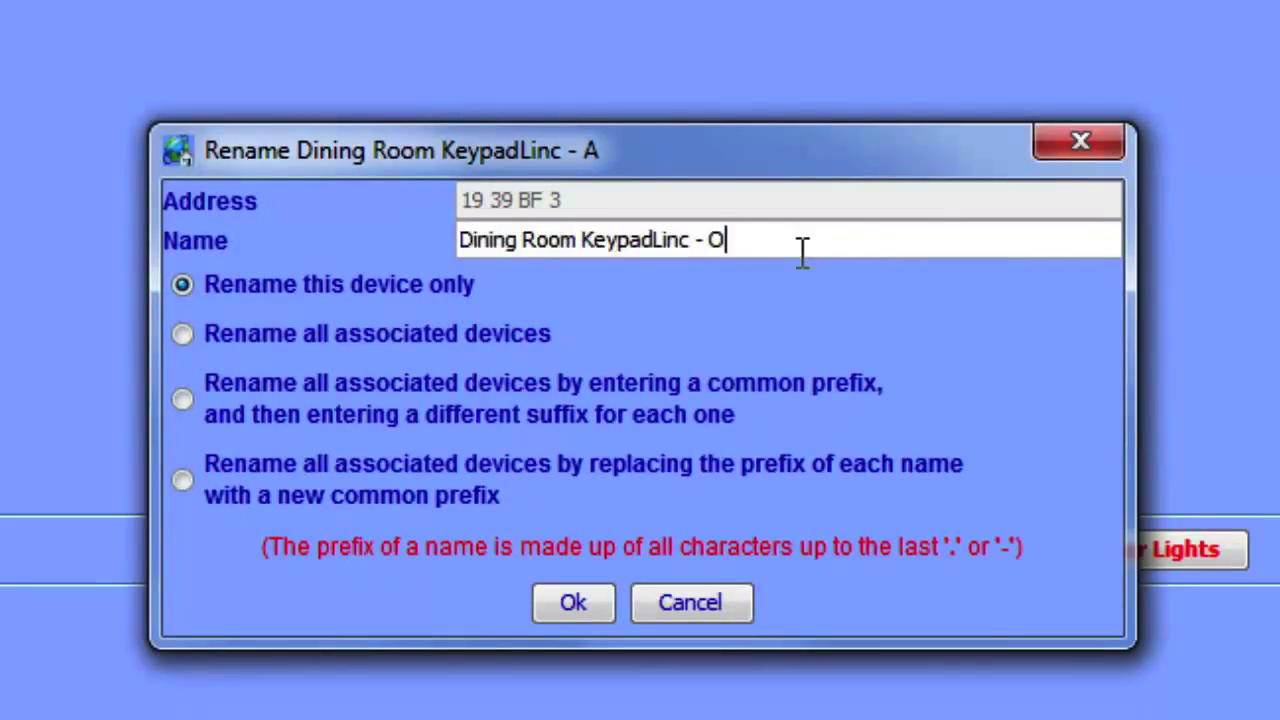
left_click(595, 603)
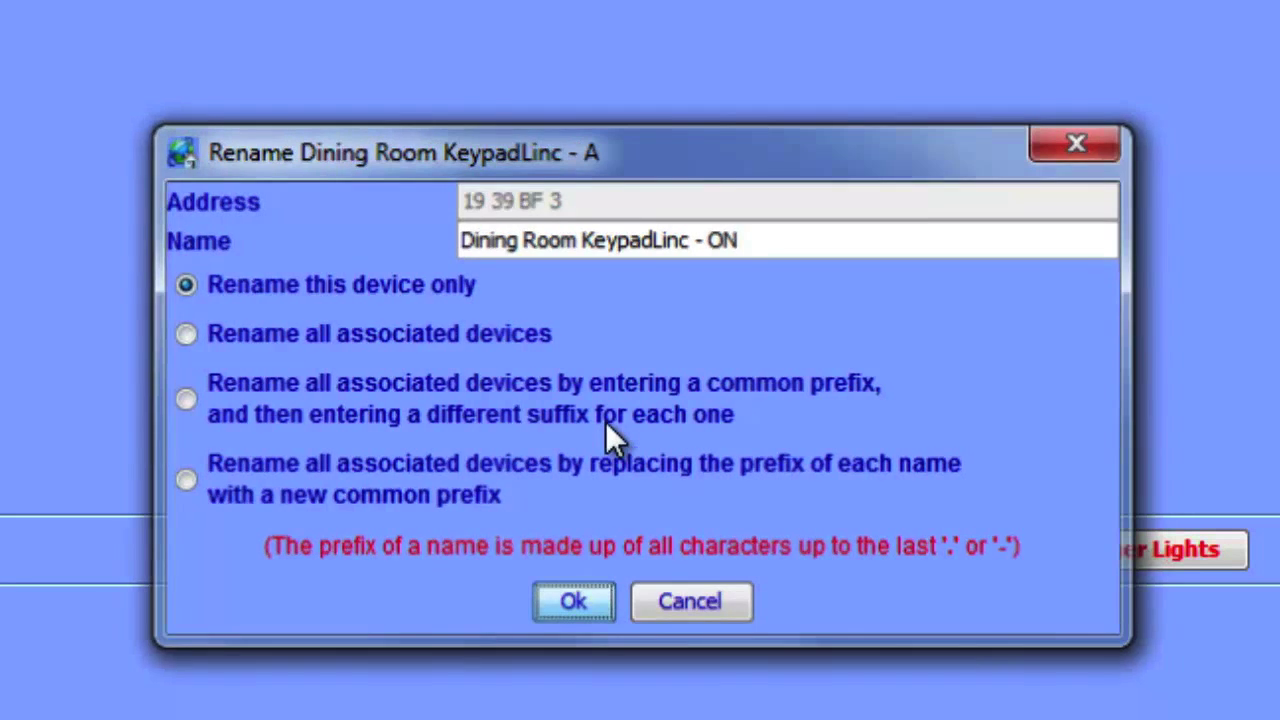
Rename Dining Room KeypadLinc - B in the Dinner Lights scene to Dining Room KeypadLinc - OFF, for this device only
left_click(452, 441)
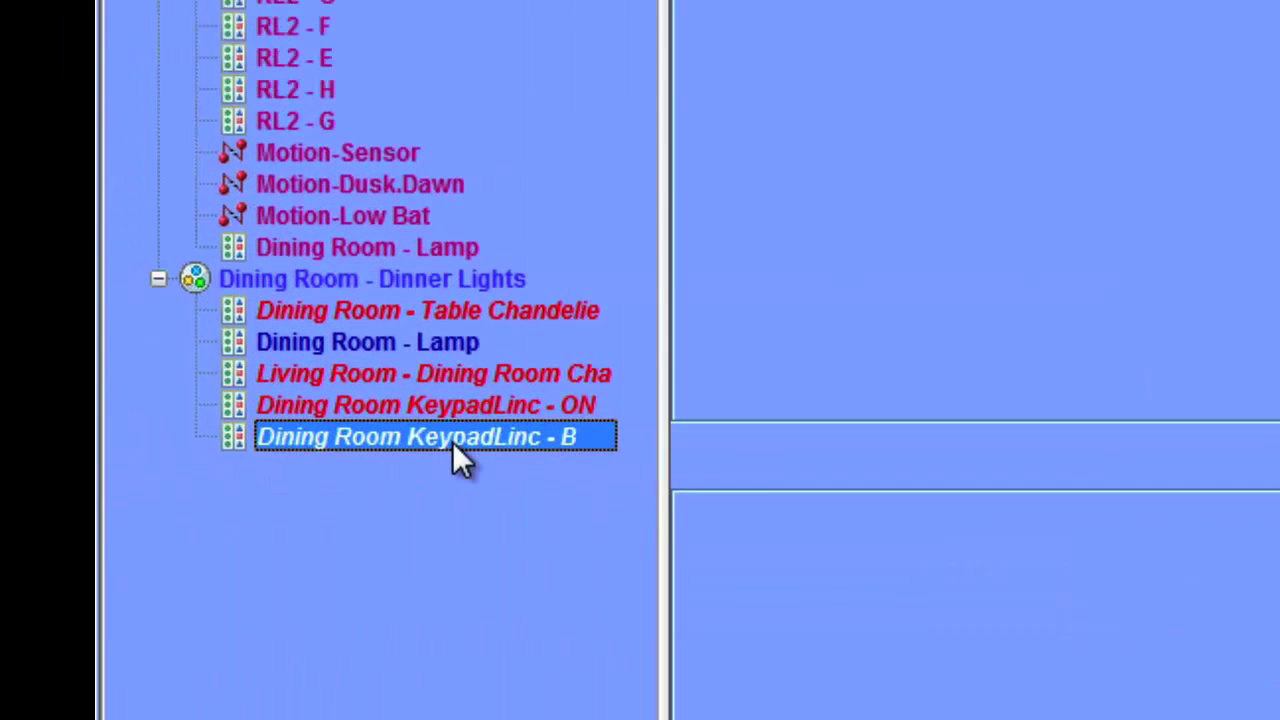
right_click(452, 441)
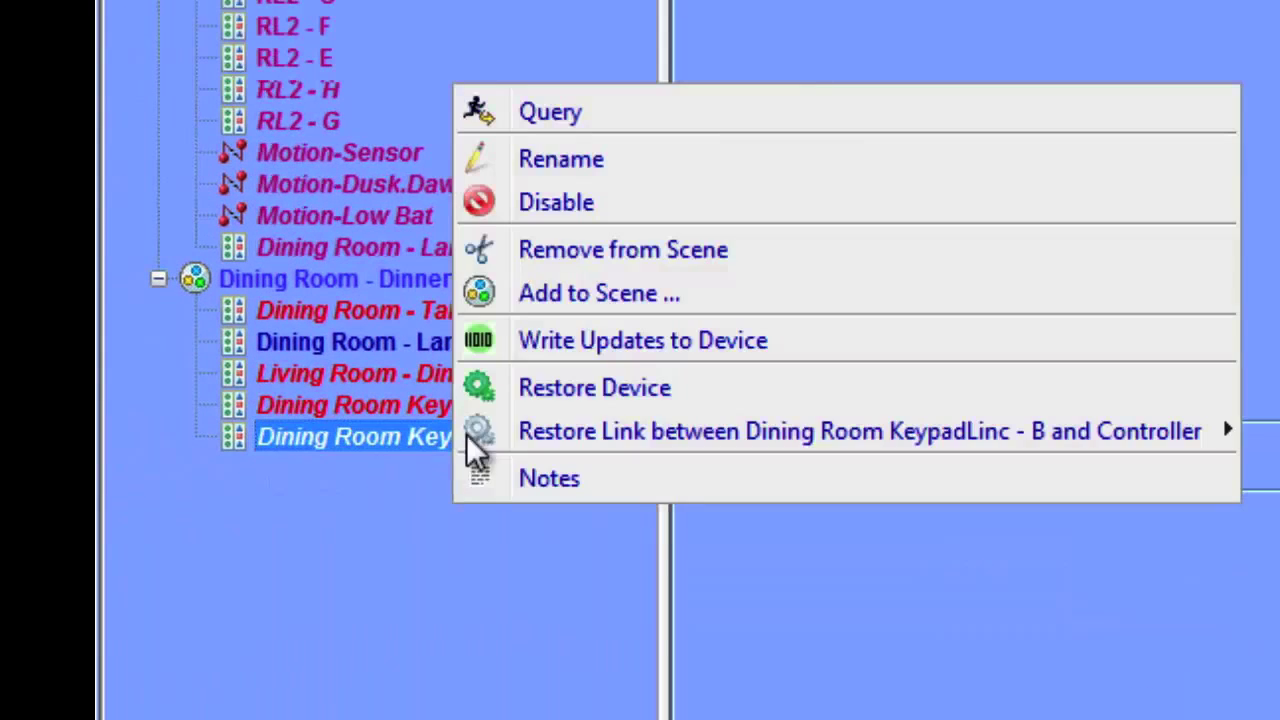
left_click(594, 160)
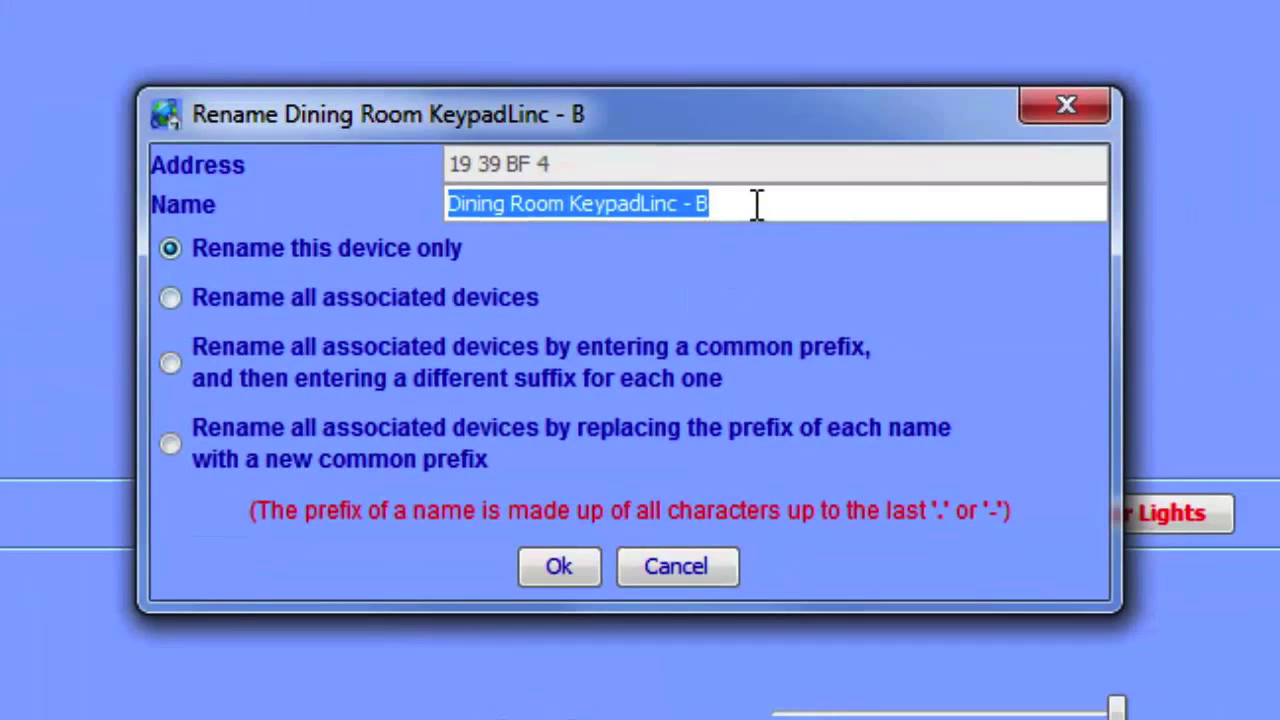
left_click(757, 206)
key("BackSpace")
type("OFF")
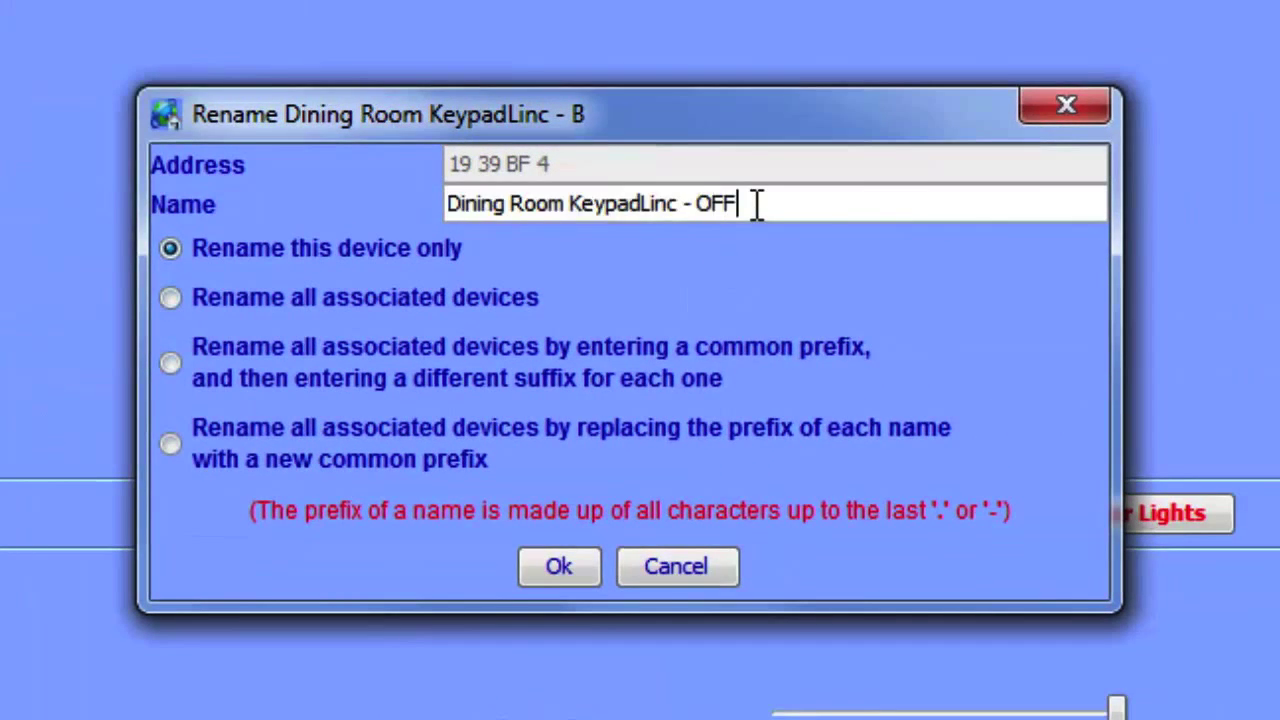
left_click(581, 574)
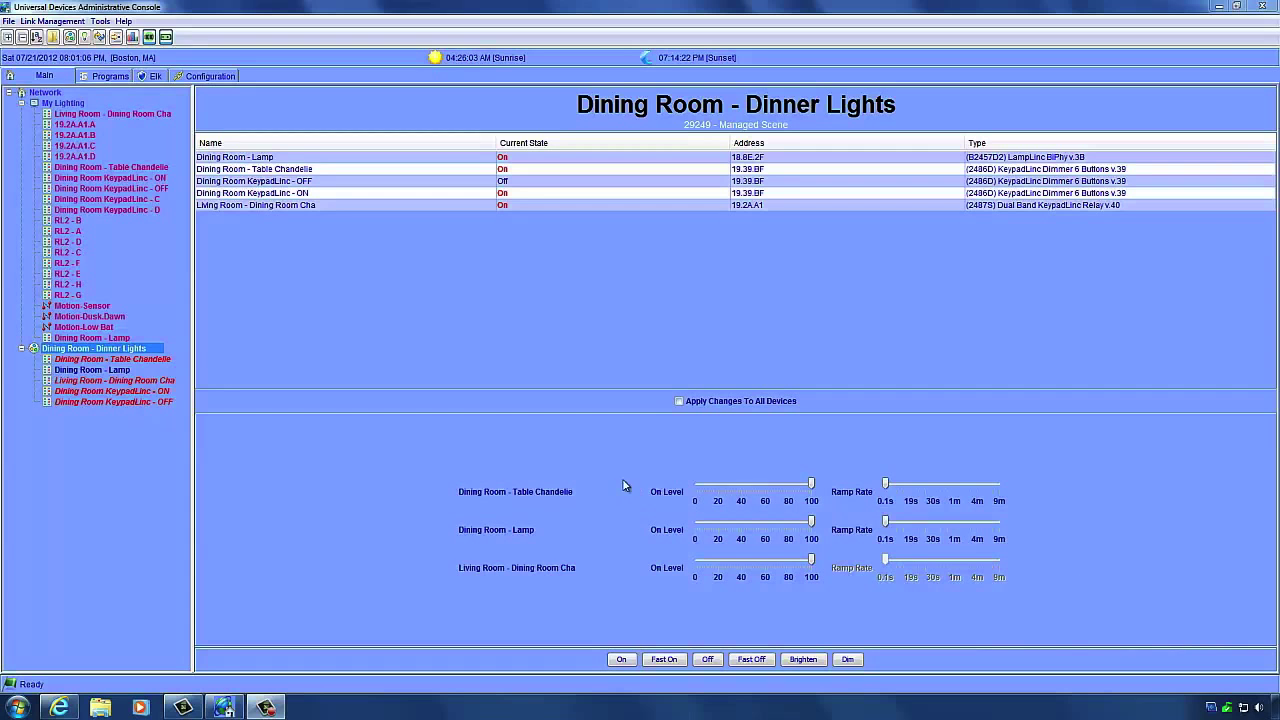
In the Dinner Lights scene, set KeypadLinc - OFF's on level to 0 under controller KeypadLinc - ON, and lower the counterpart level under KeypadLinc - OFF
left_click(109, 391)
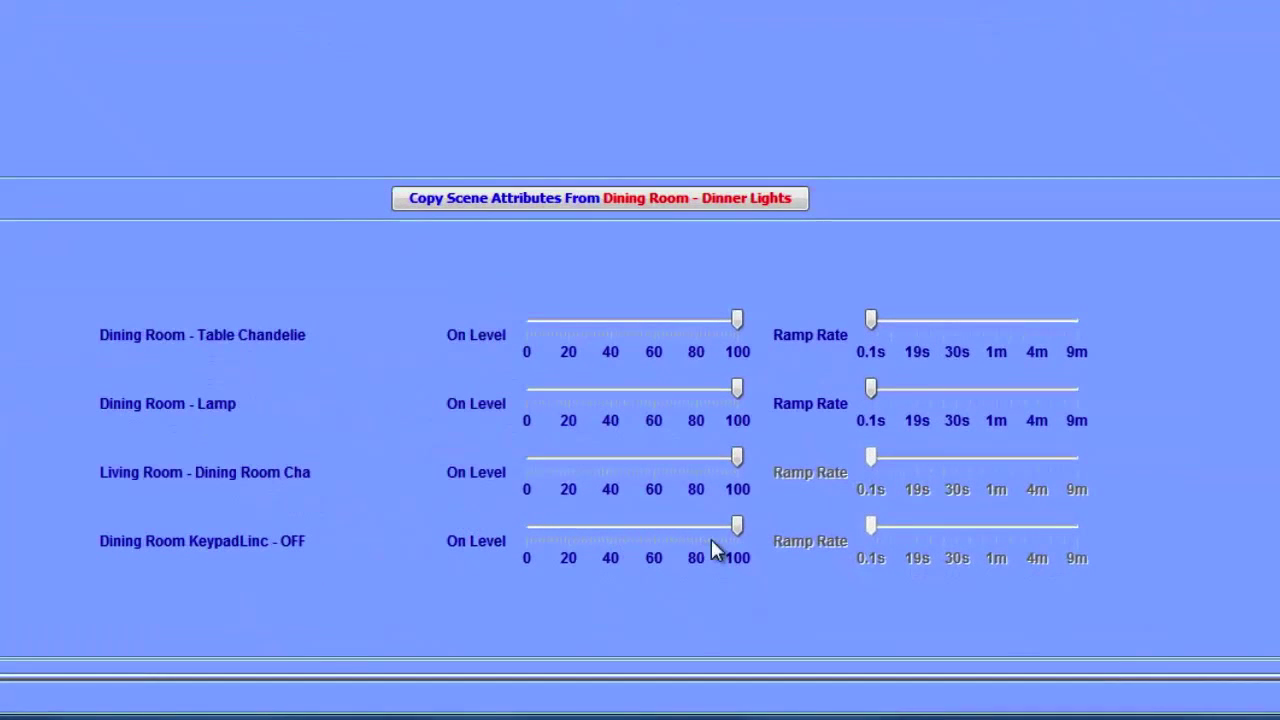
left_click_drag(737, 533, 505, 535)
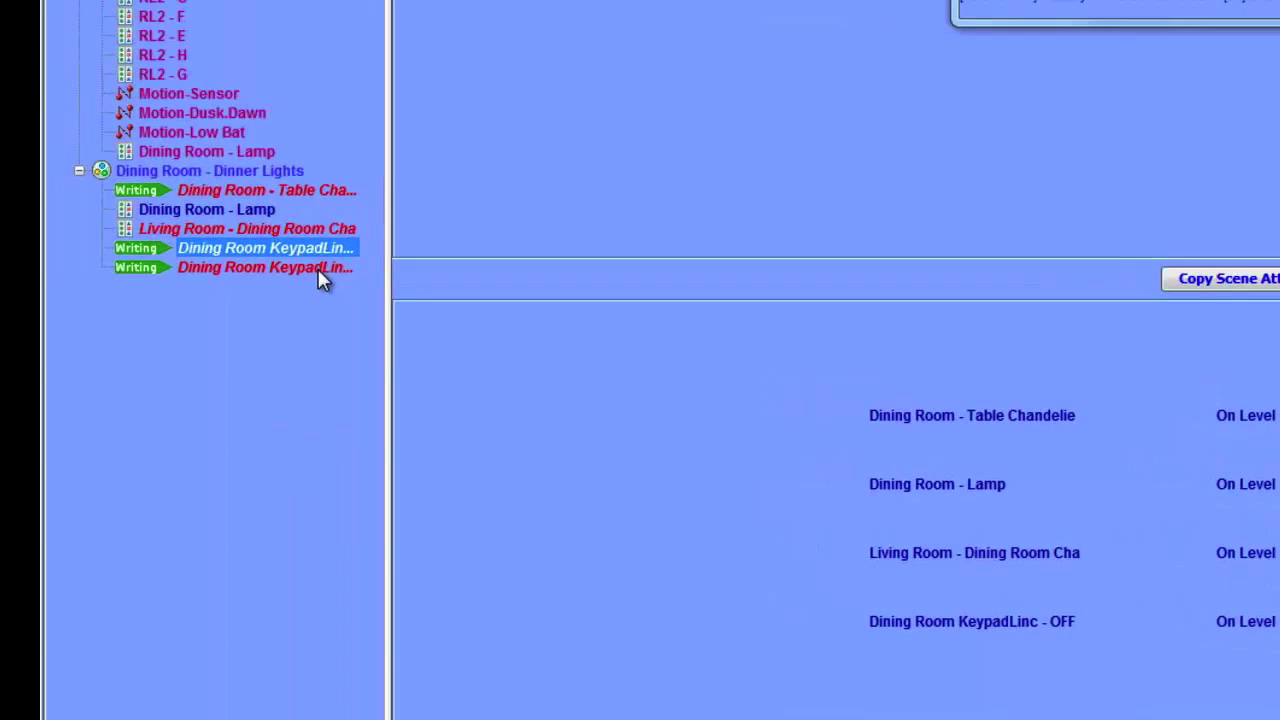
left_click(321, 271)
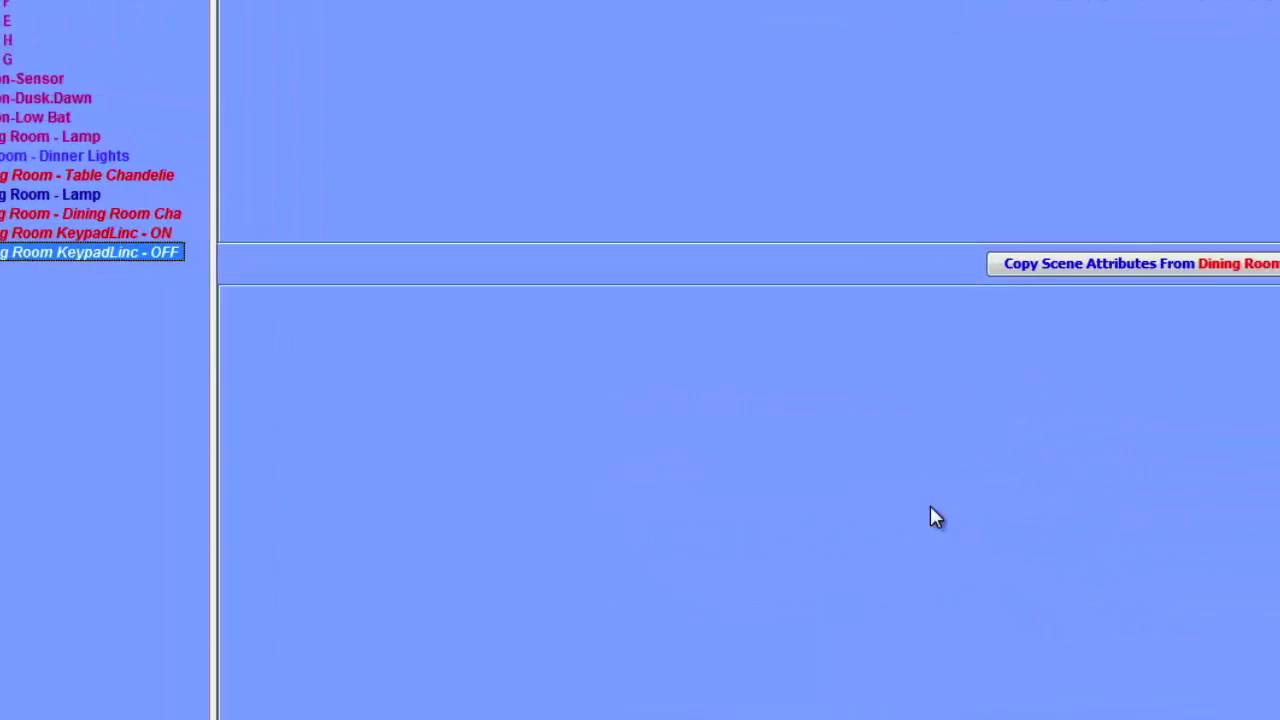
left_click_drag(759, 540, 243, 549)
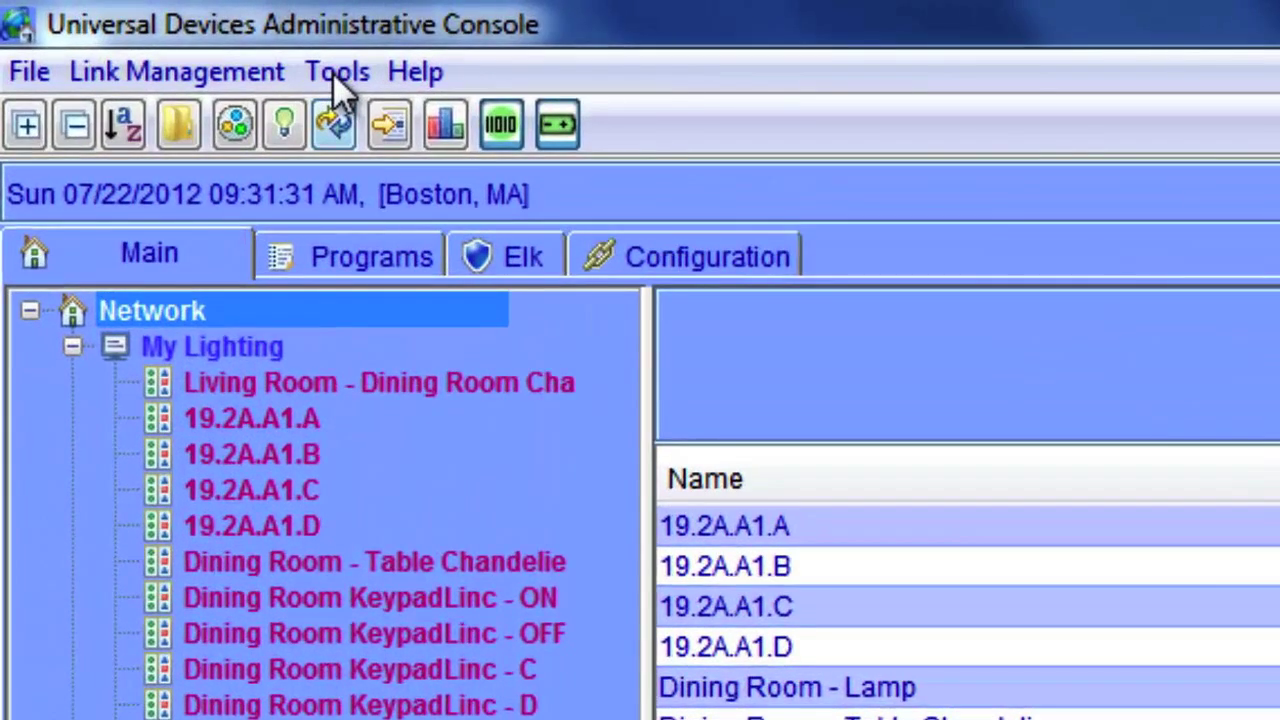
Open the ISY device log in Excel and enable the workbook's macro content
left_click(99, 22)
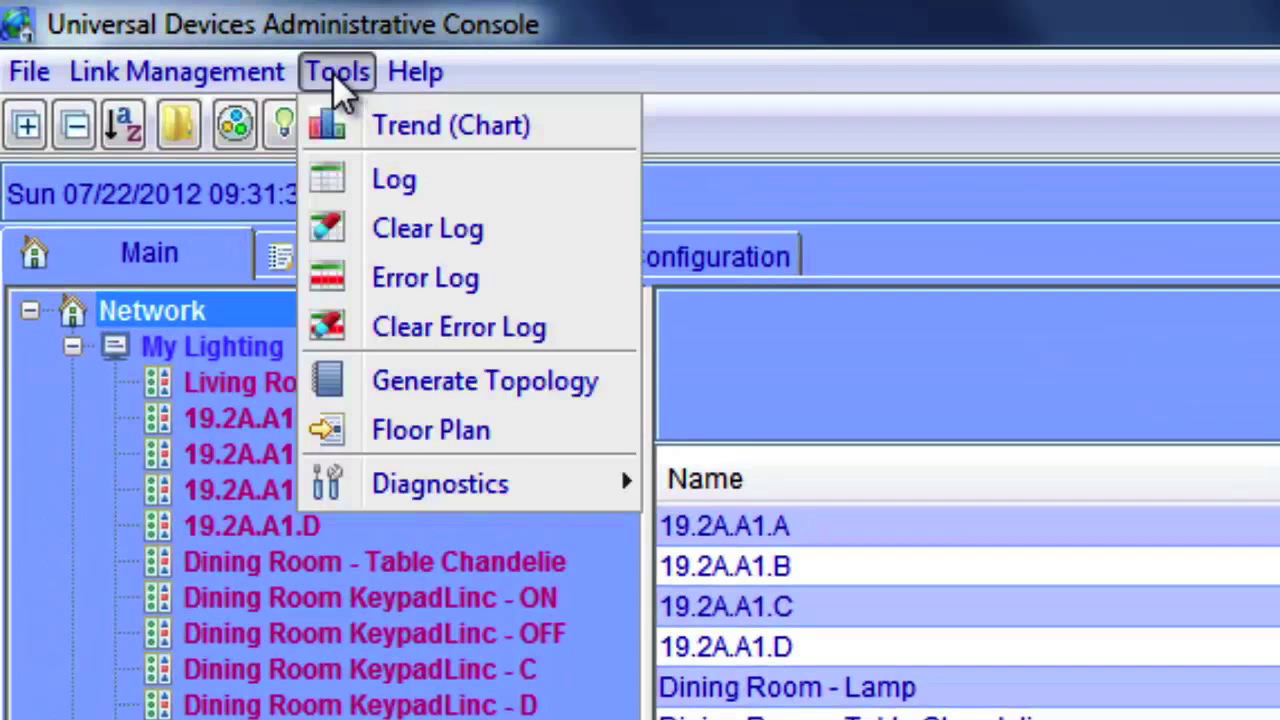
left_click(334, 179)
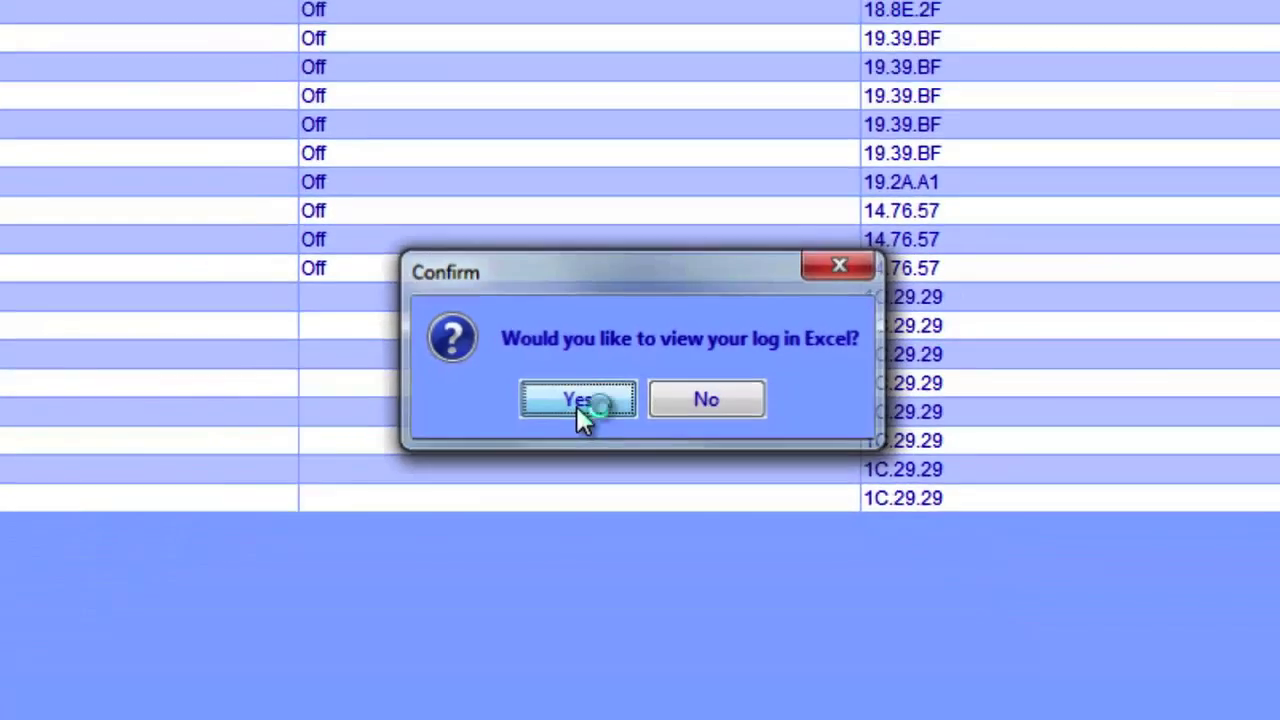
left_click(514, 462)
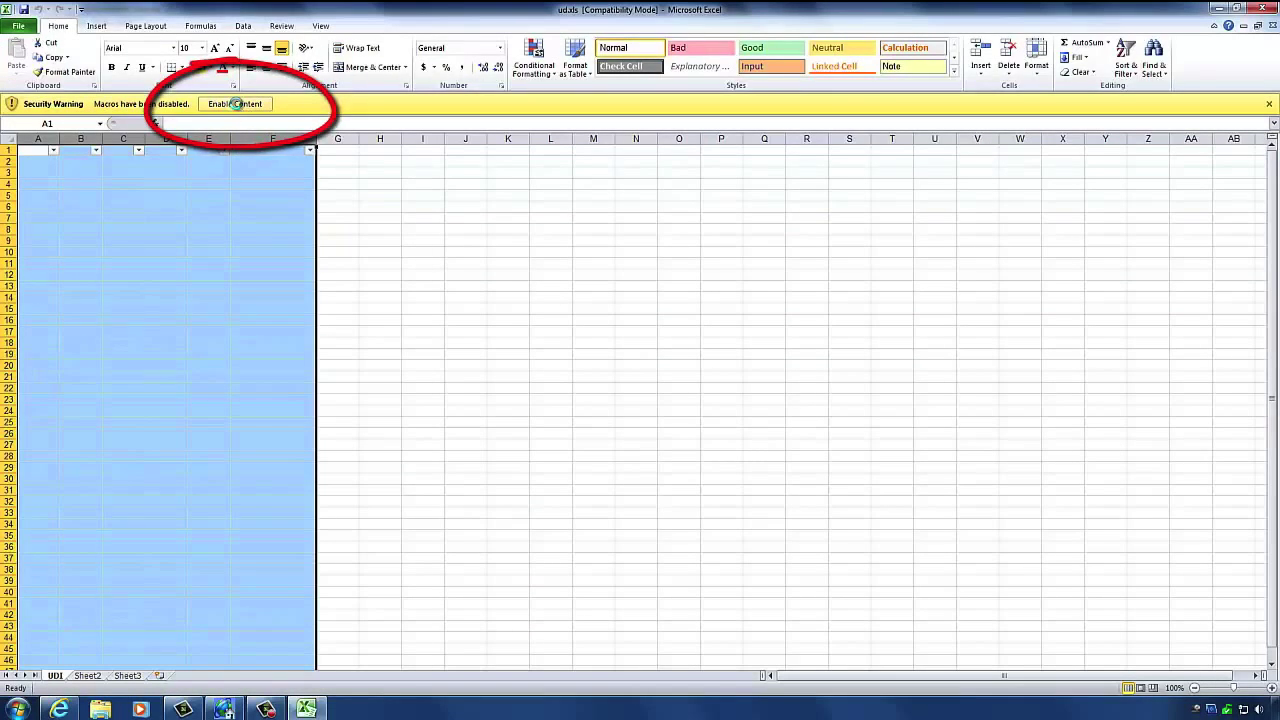
left_click(233, 105)
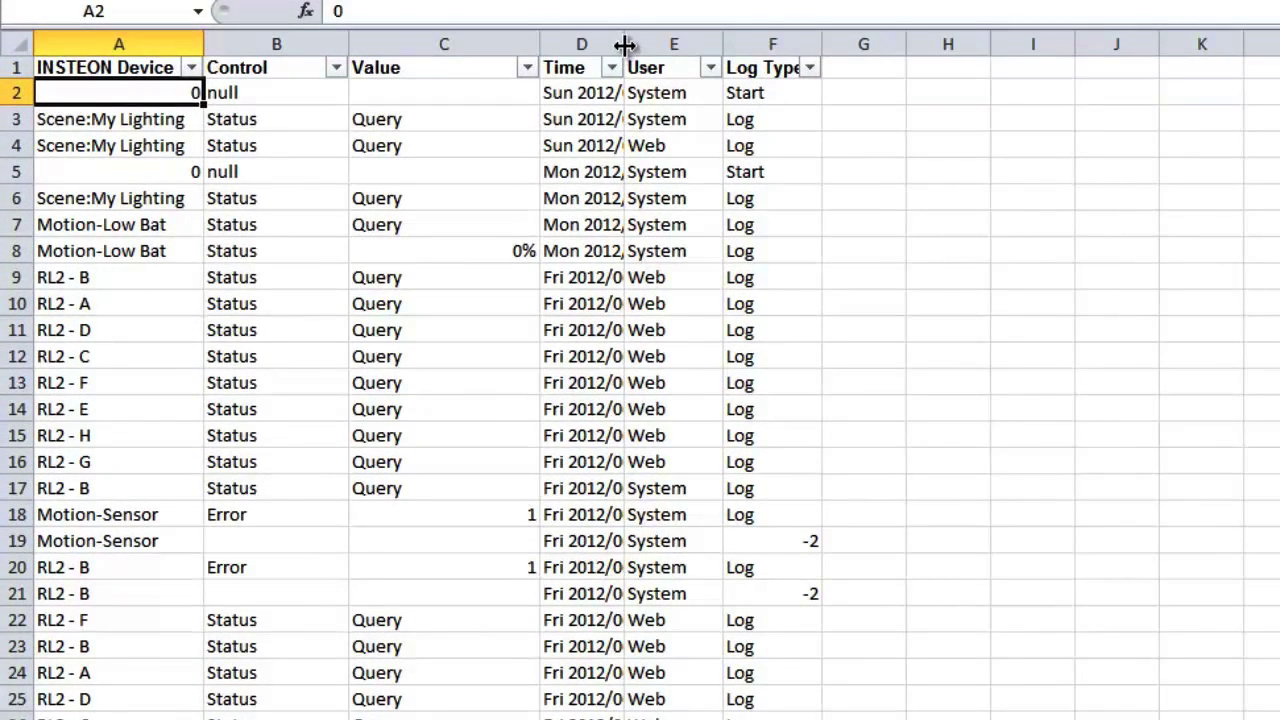
Widen the Time column to fit the full timestamps and look through the logged INSTEON device entries
left_click_drag(365, 120, 377, 120)
left_click_drag(747, 49, 820, 49)
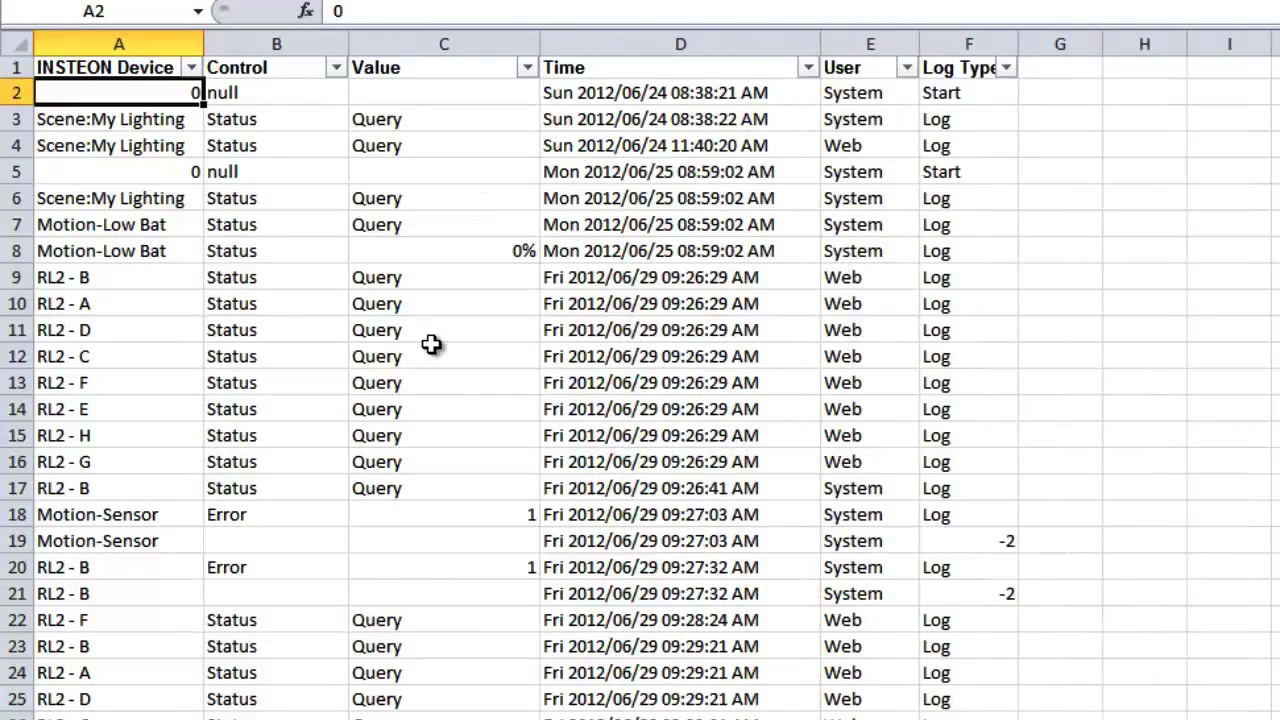
scroll(430, 343, "down", 3)
scroll(432, 344, "down", 12)
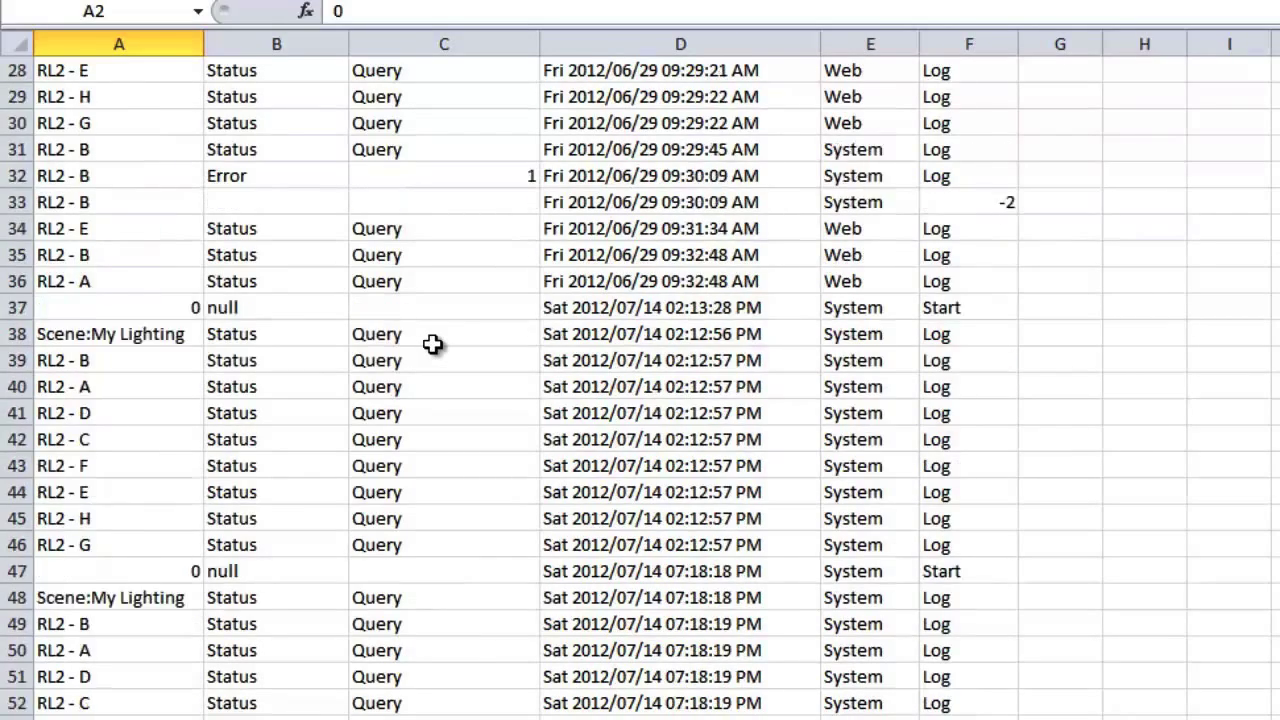
scroll(432, 344, "down", 11)
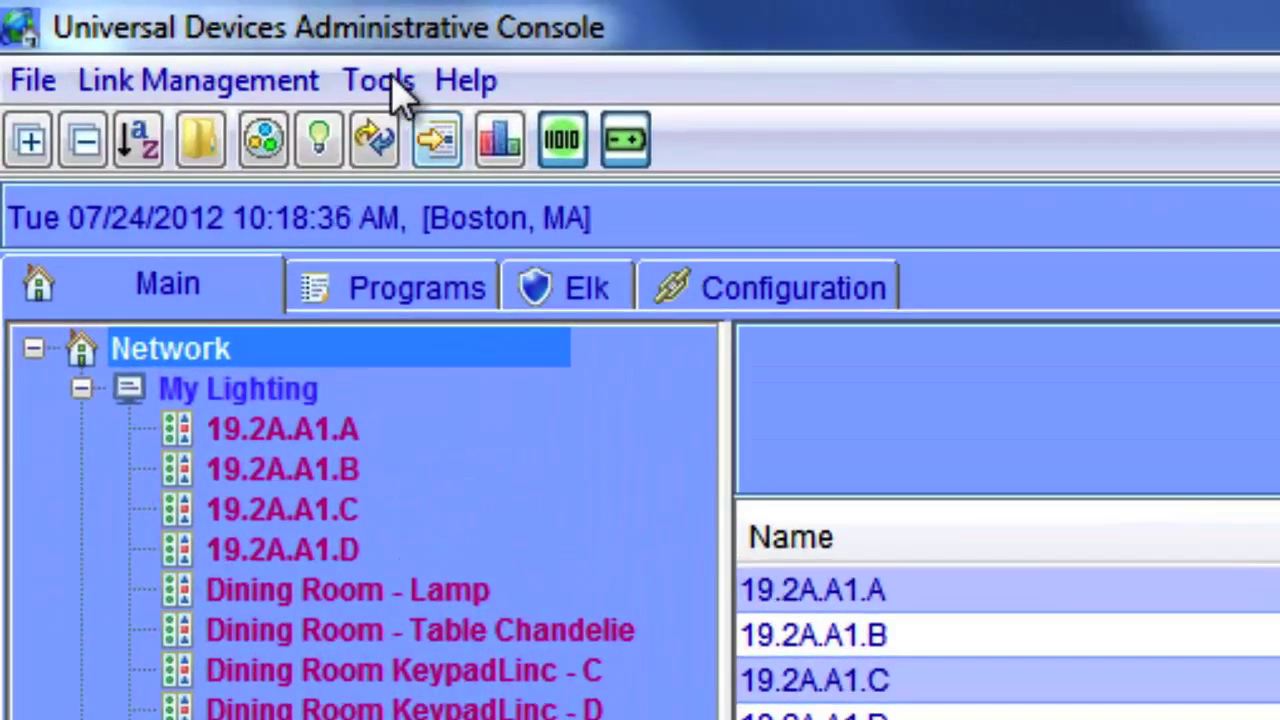
In the Administrative Console, open the Event Viewer and set its level to 3. Device communications events
left_click(385, 82)
mouse_move(509, 549)
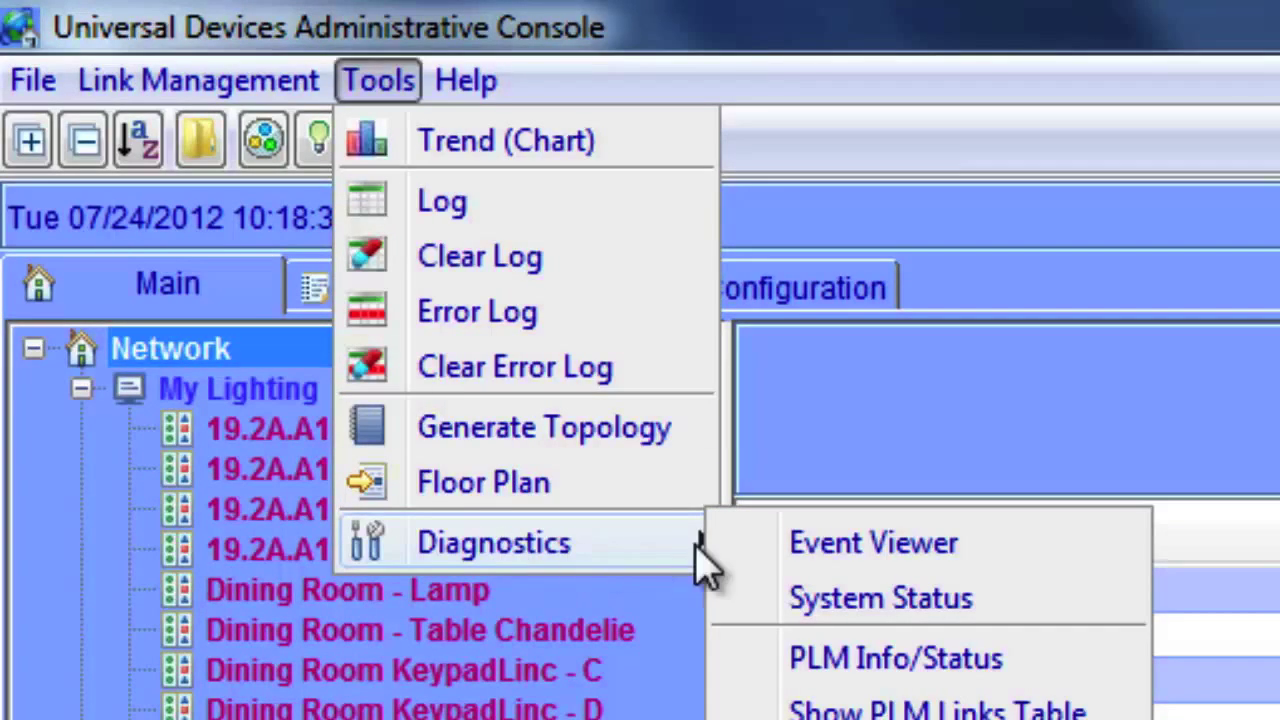
left_click(757, 558)
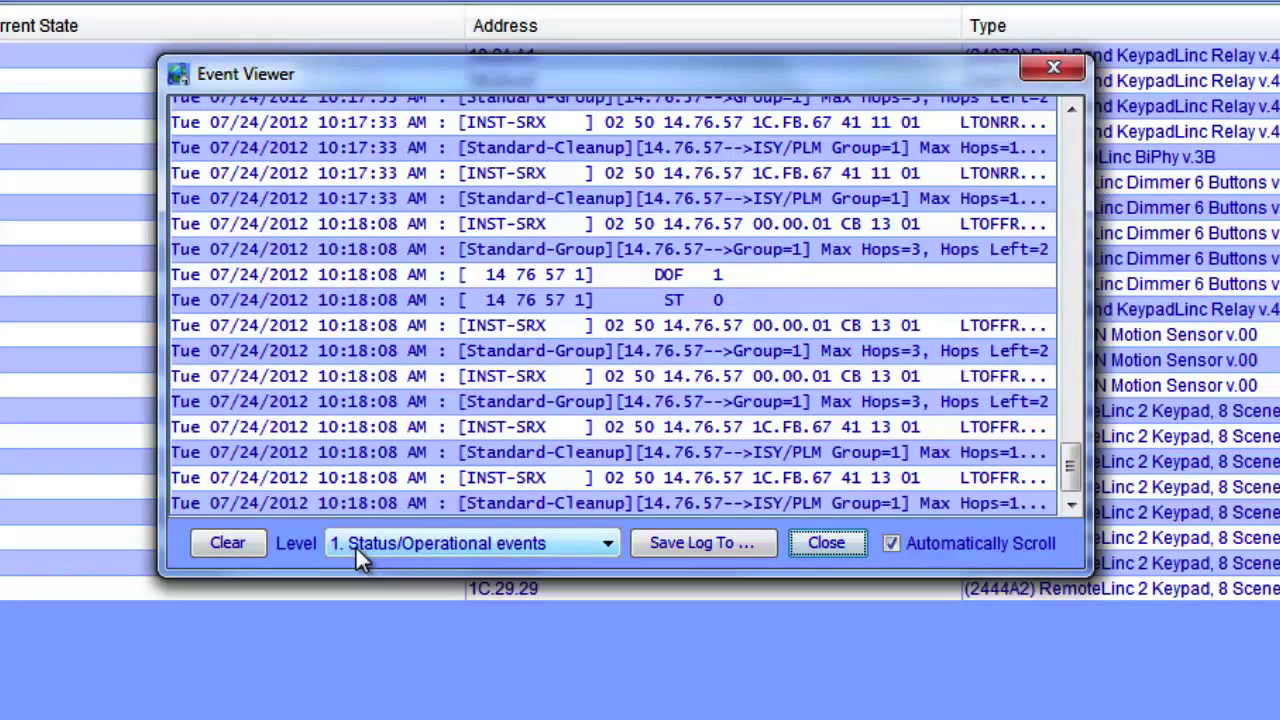
left_click(355, 545)
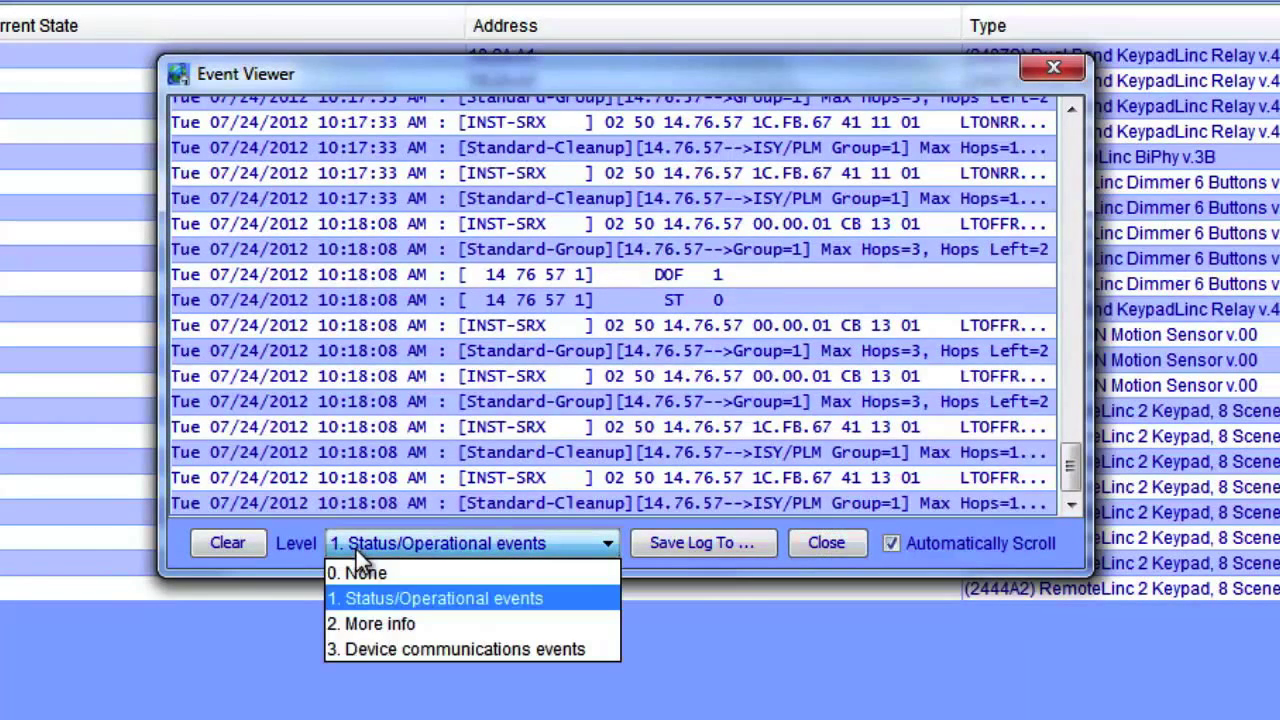
left_click(368, 649)
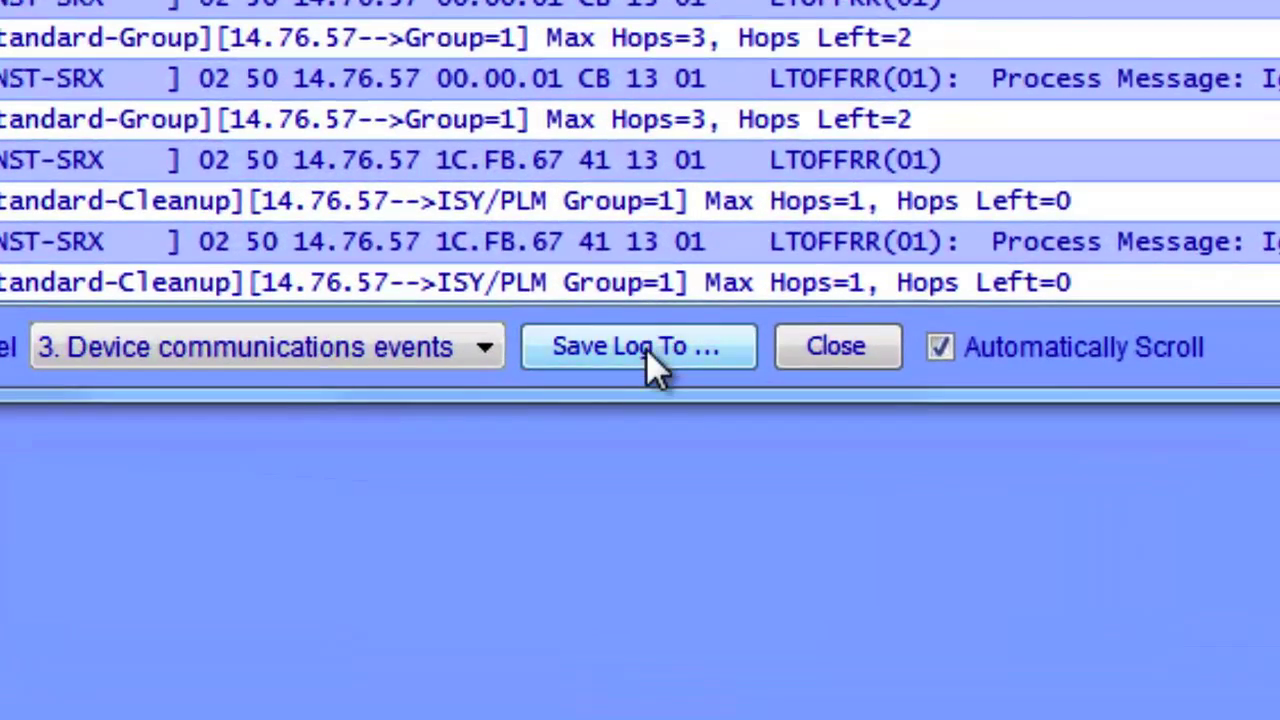
Save the Event Viewer log to the Desktop under the suggested file name and clear the viewer's events
left_click(646, 348)
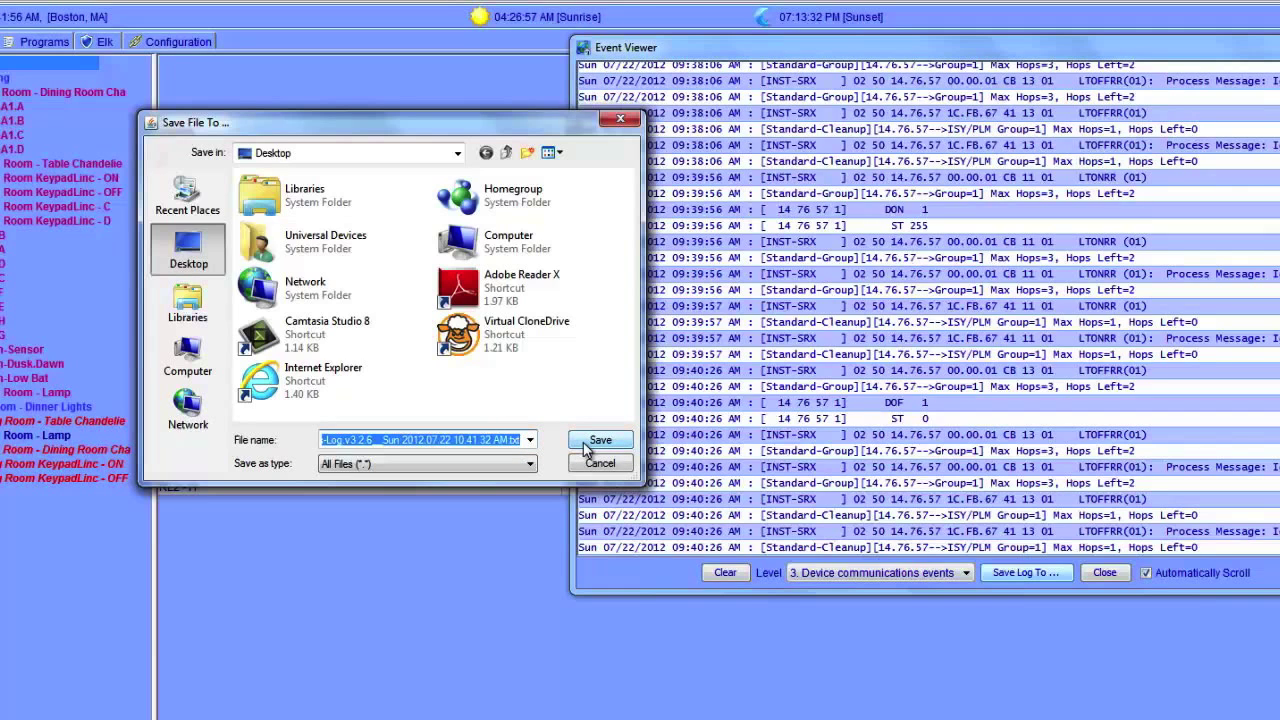
left_click(586, 448)
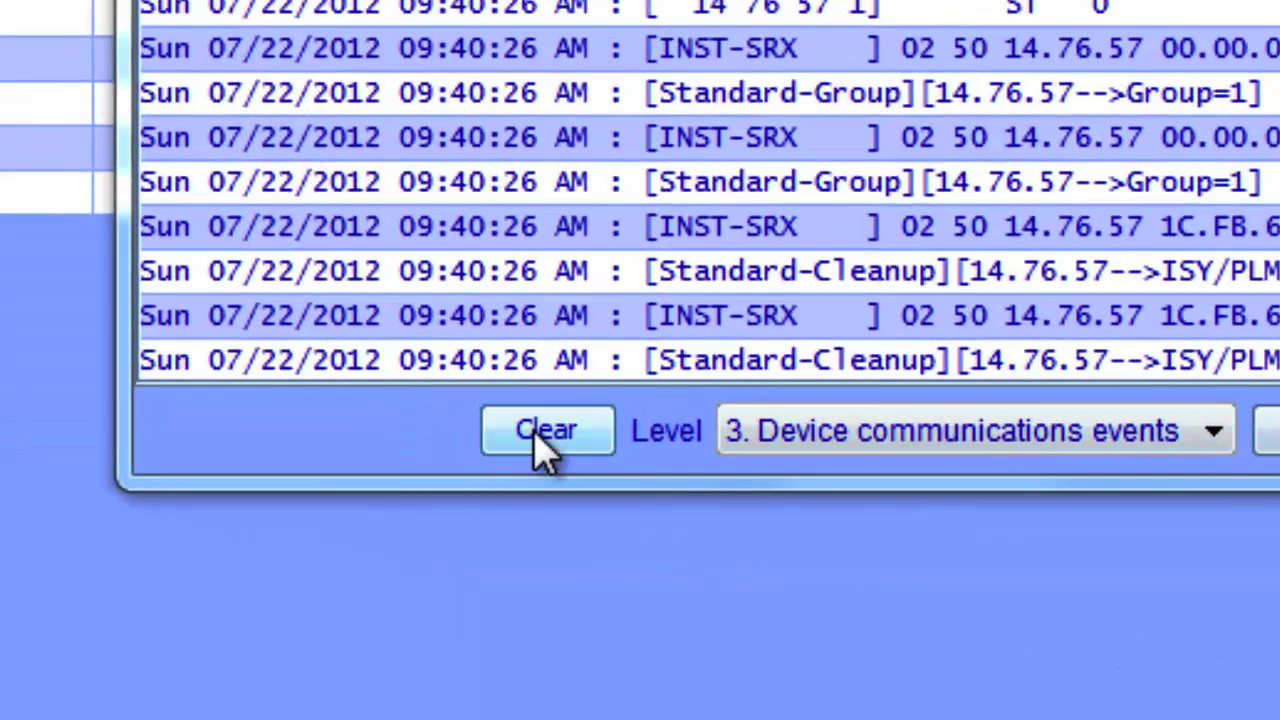
left_click(535, 447)
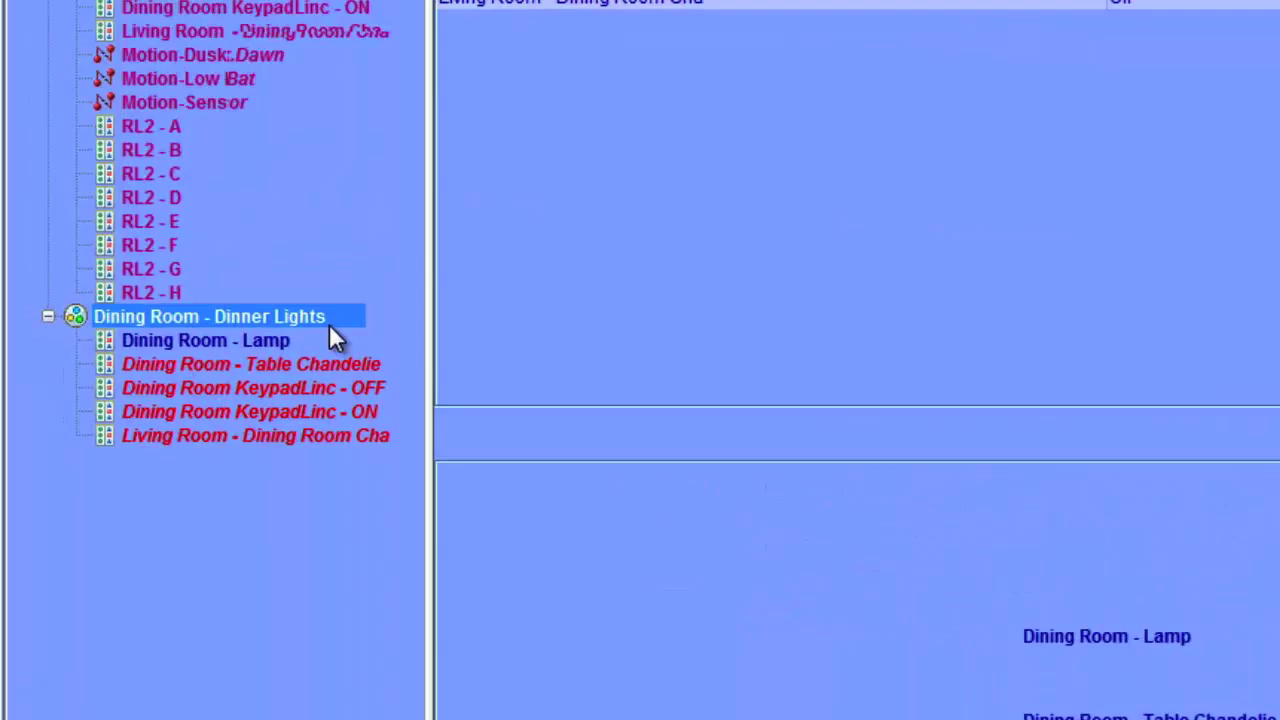
right_click(330, 328)
mouse_move(365, 334)
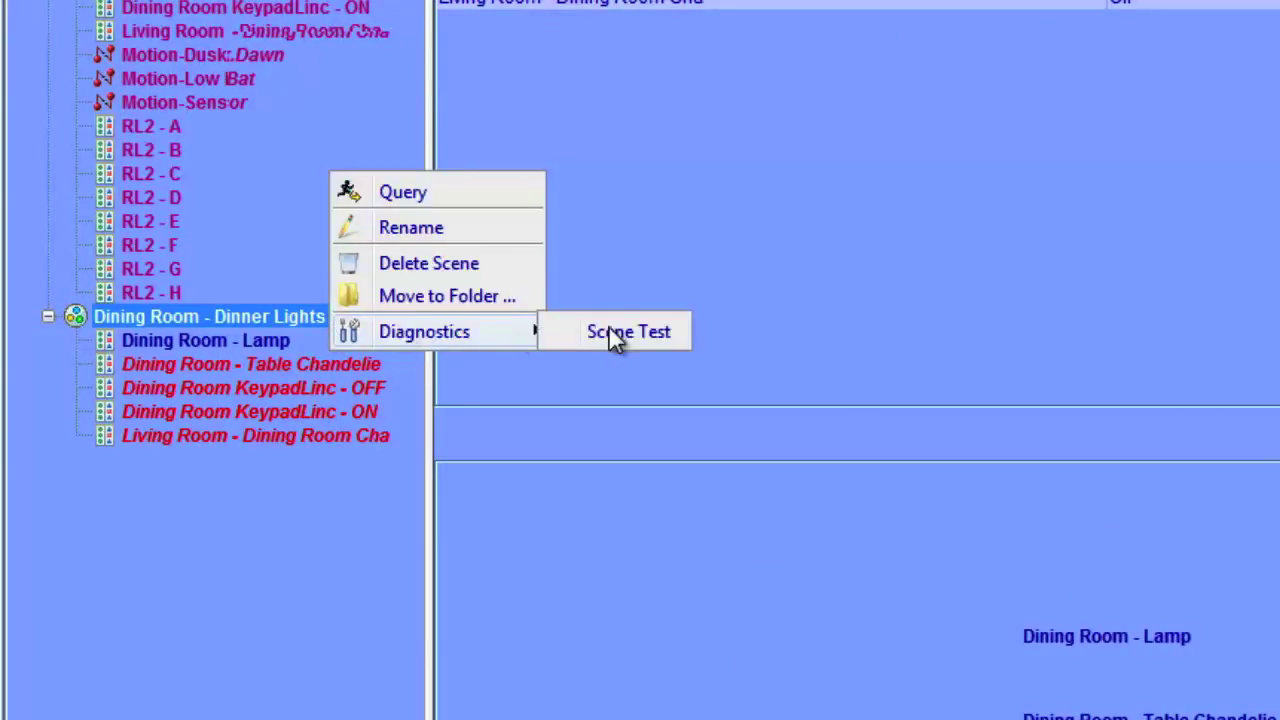
left_click(668, 203)
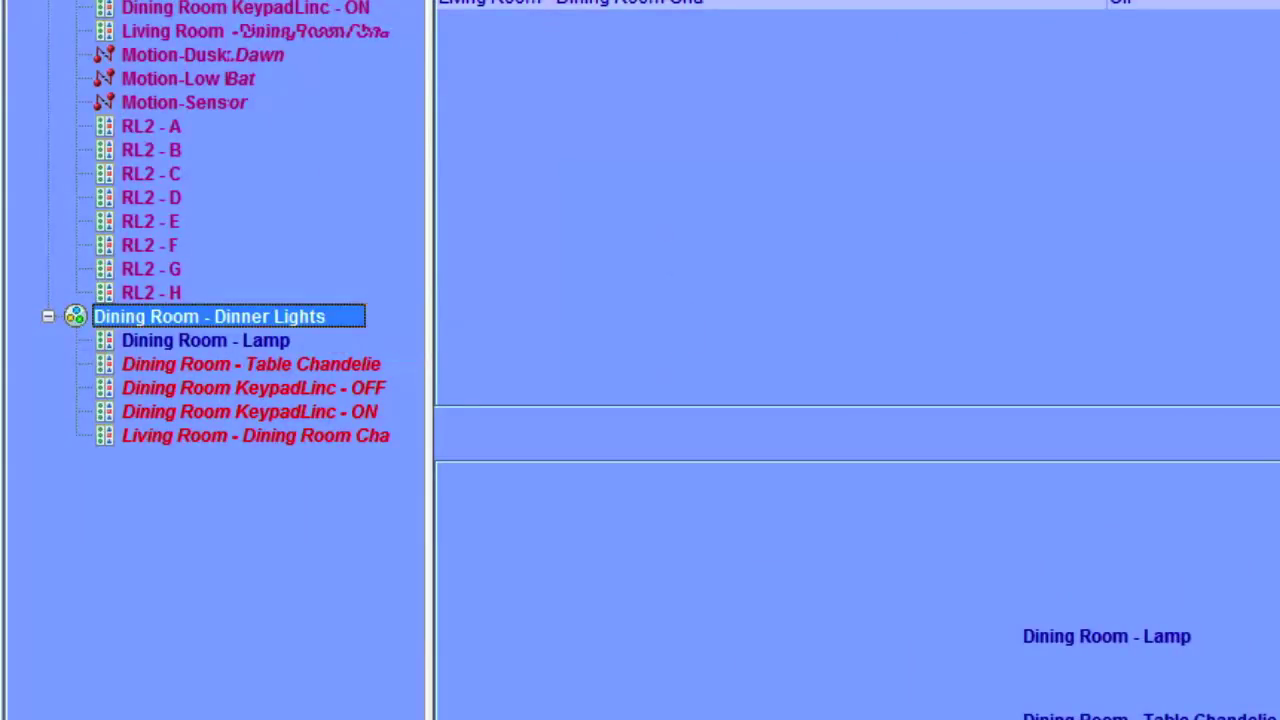
Run the Scene Test diagnostic on the Dining Room - Dinner Lights scene, accepting the warning about programs
left_click(183, 48)
mouse_move(243, 315)
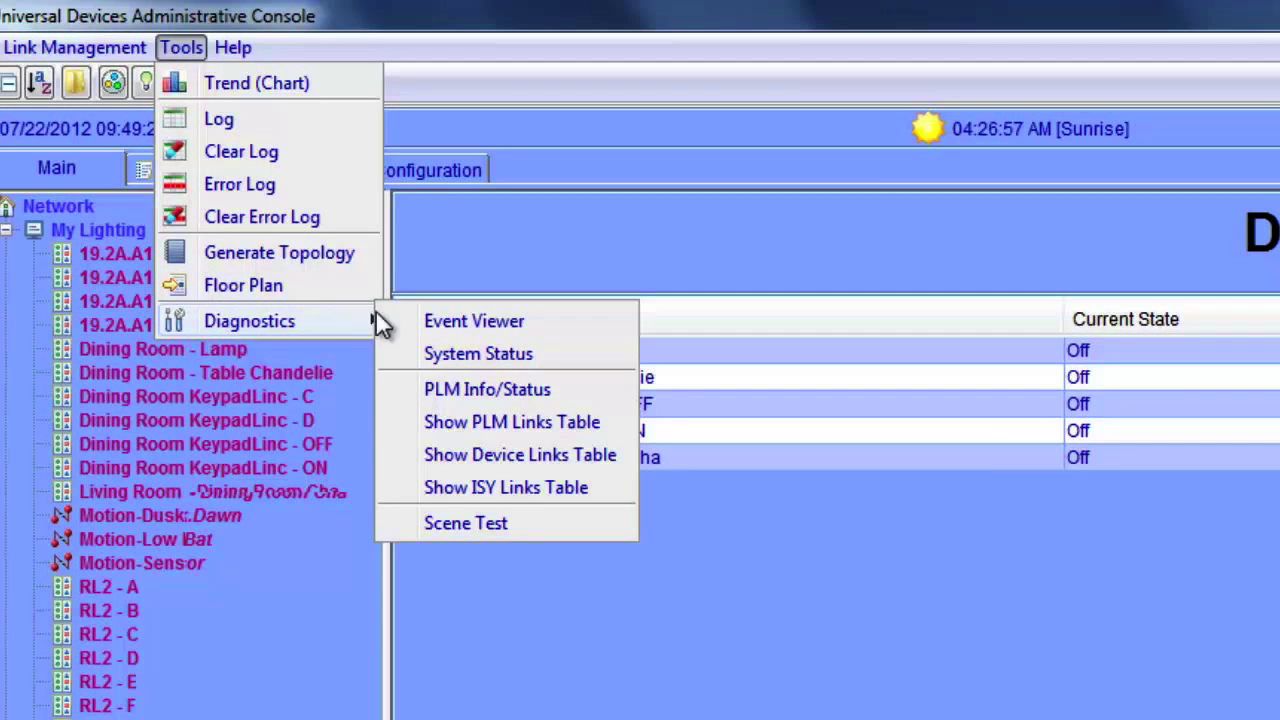
left_click(465, 523)
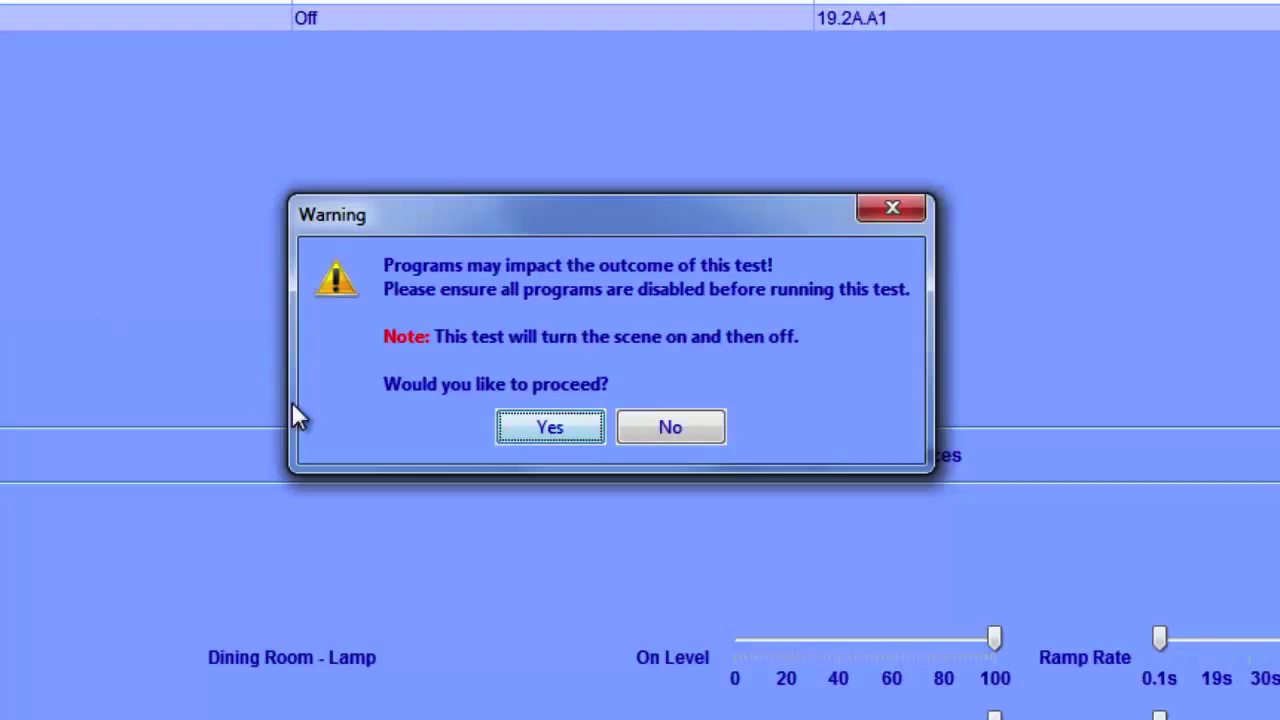
left_click(540, 427)
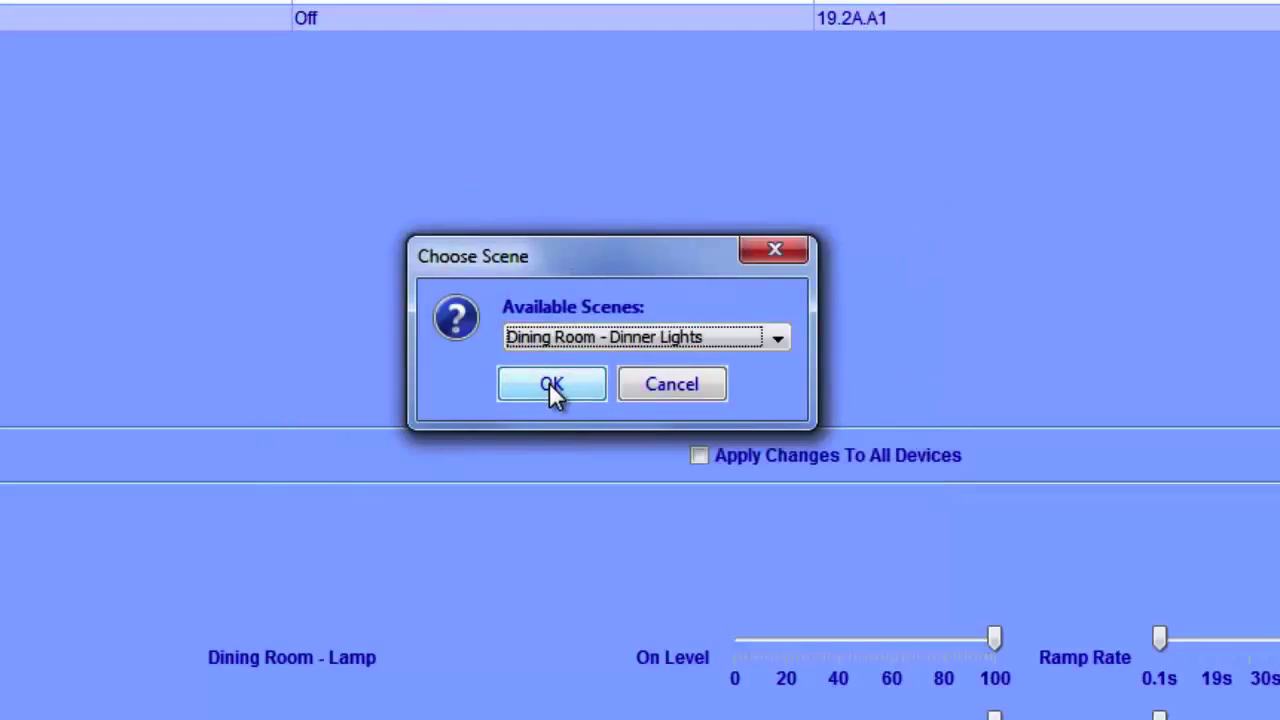
left_click(552, 388)
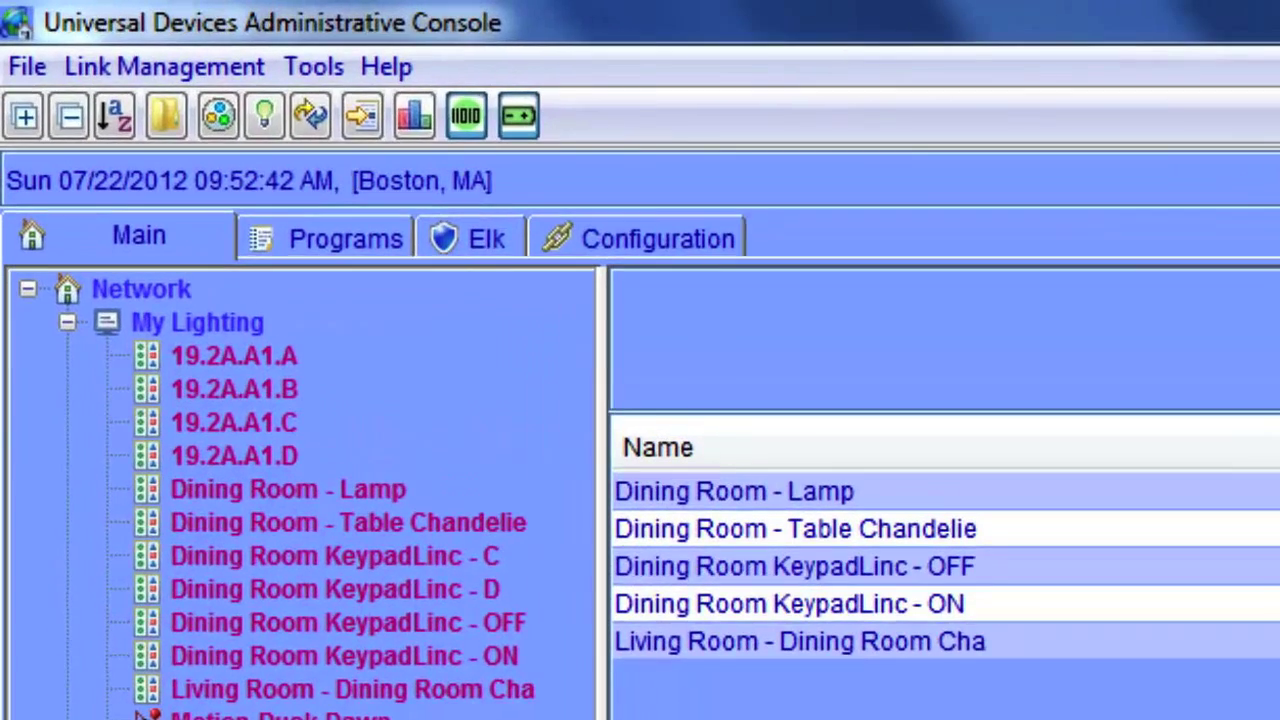
Generate the error log and save it to the Desktop under the suggested file name
left_click(318, 70)
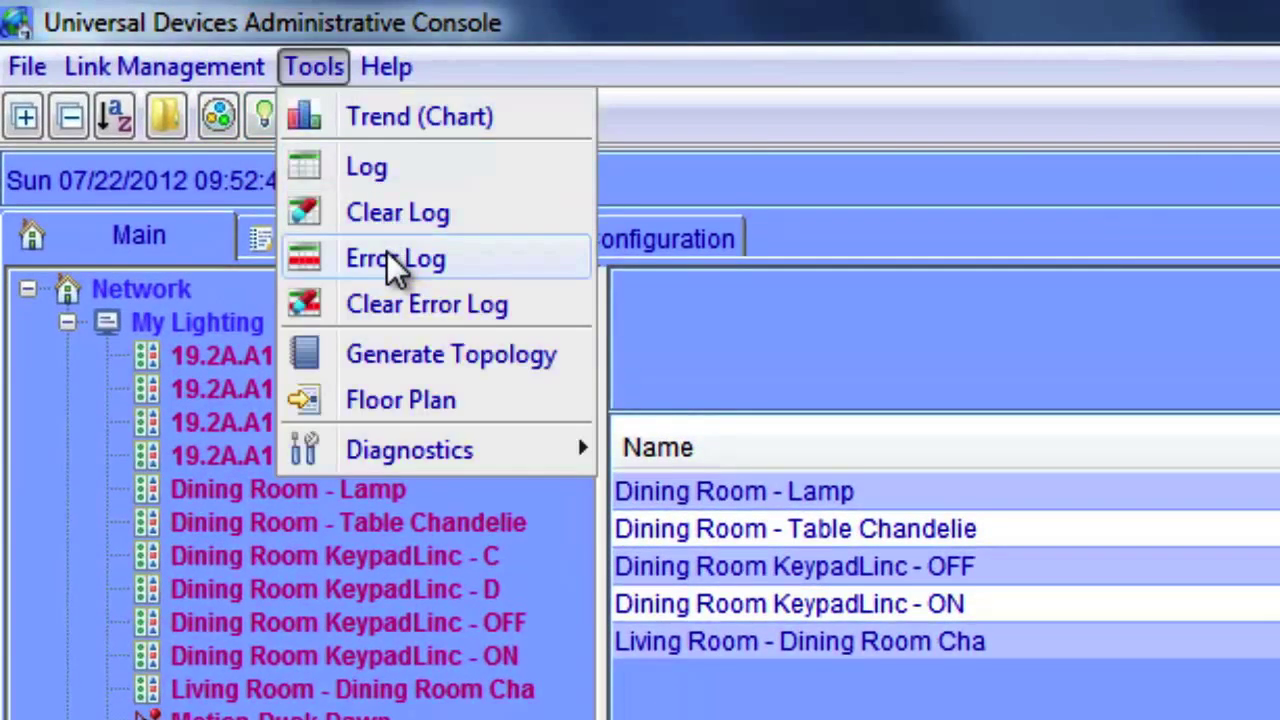
left_click(400, 258)
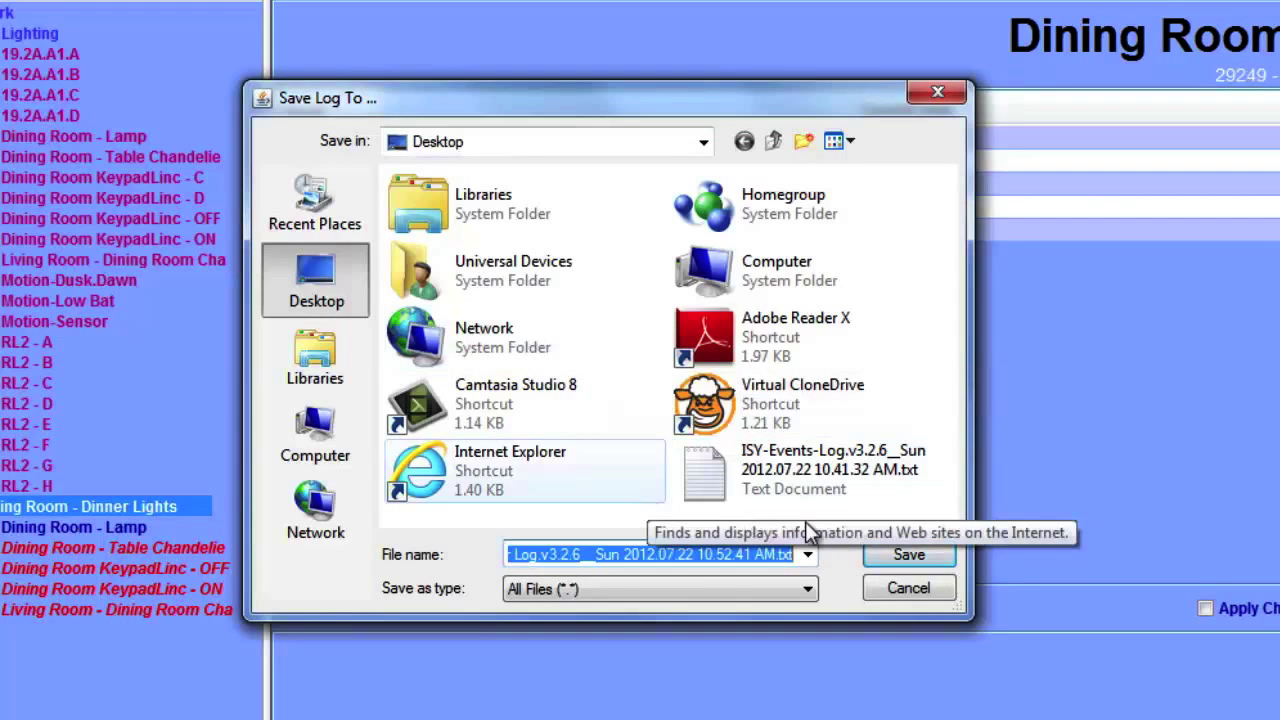
left_click(884, 556)
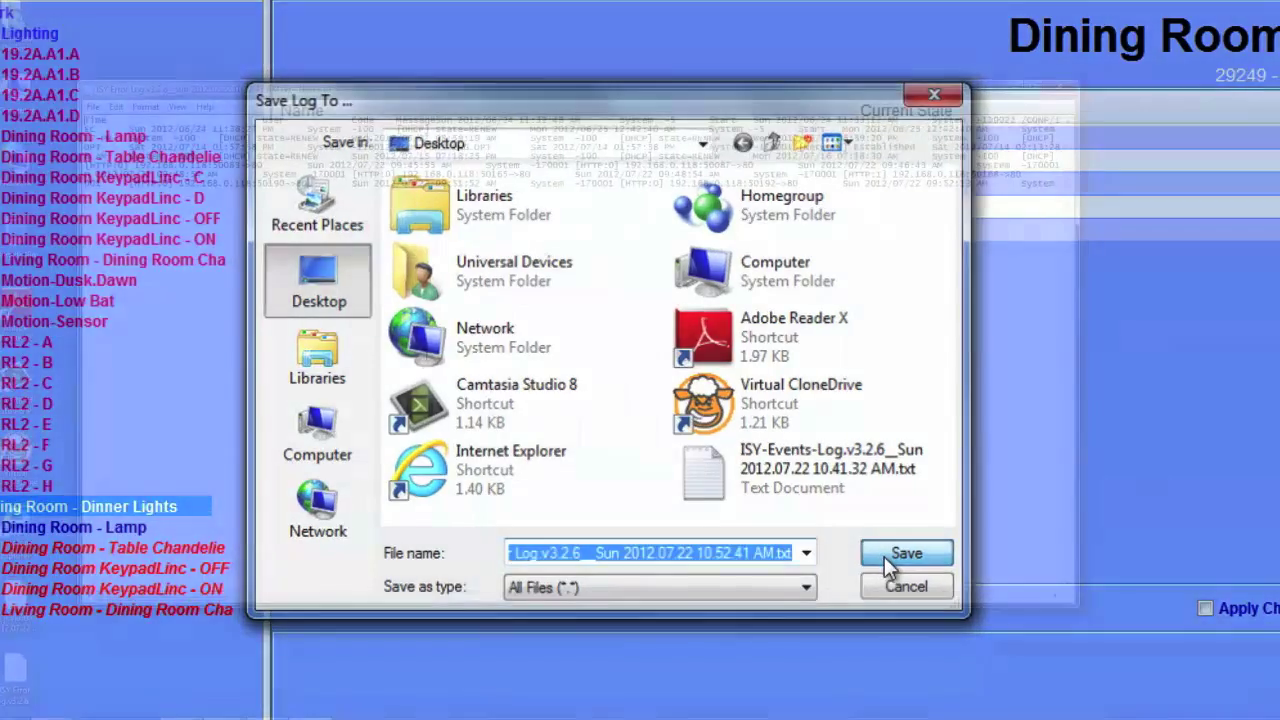